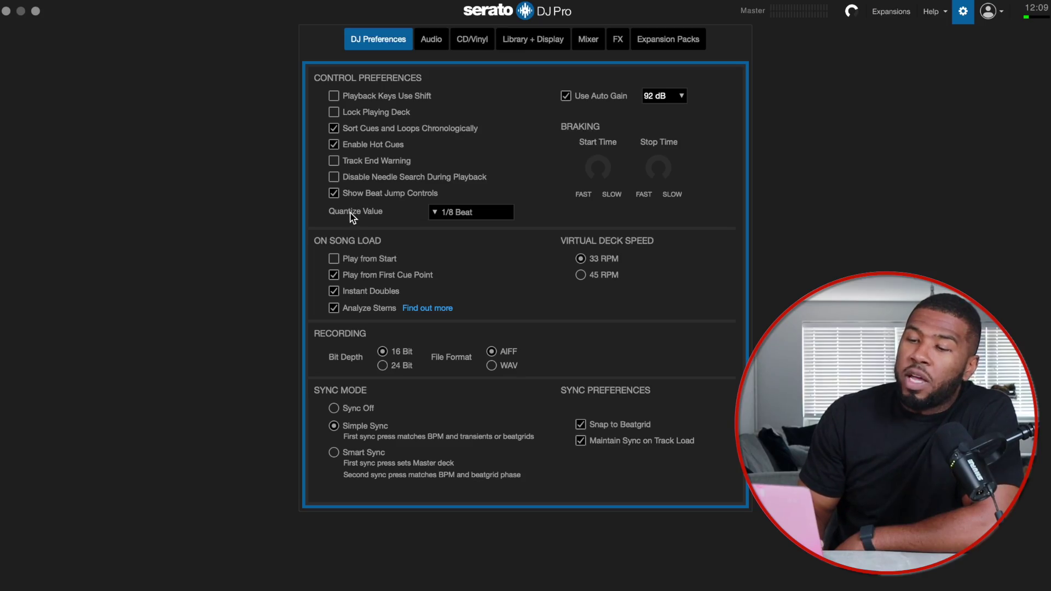
Load Drip Too Hard (Dirty) onto deck 1 and jump ahead four times by 16 beats.
click(961, 14)
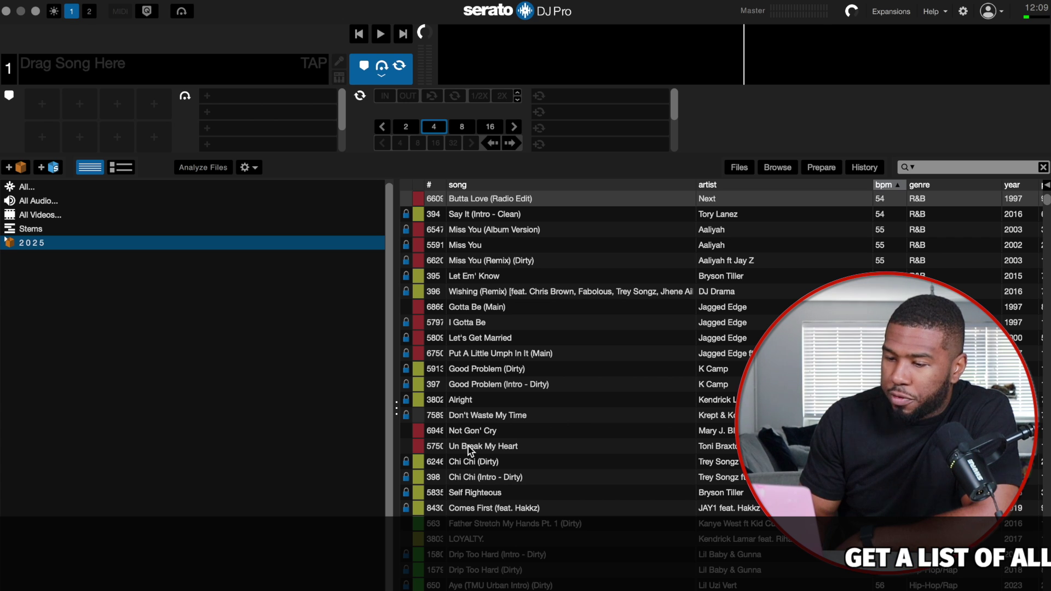
drag(475, 572, 526, 70)
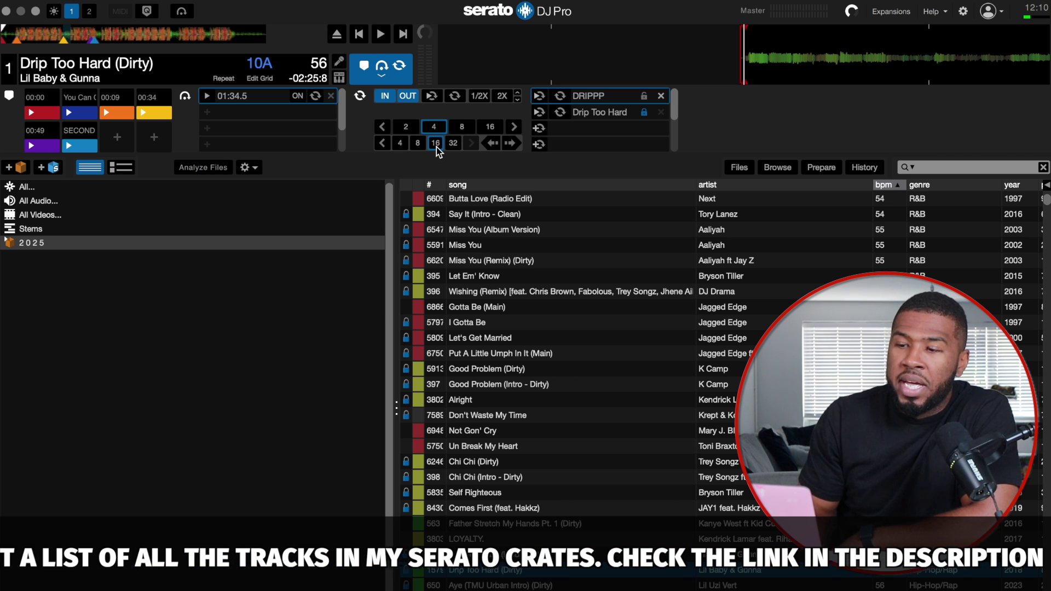
click(511, 145)
click(511, 147)
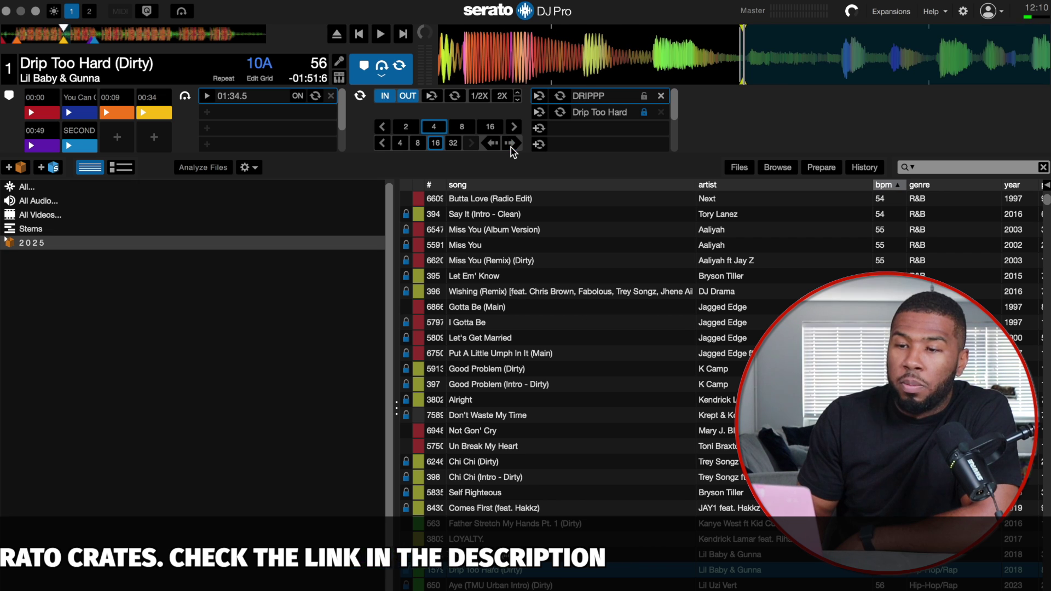
click(511, 146)
click(511, 147)
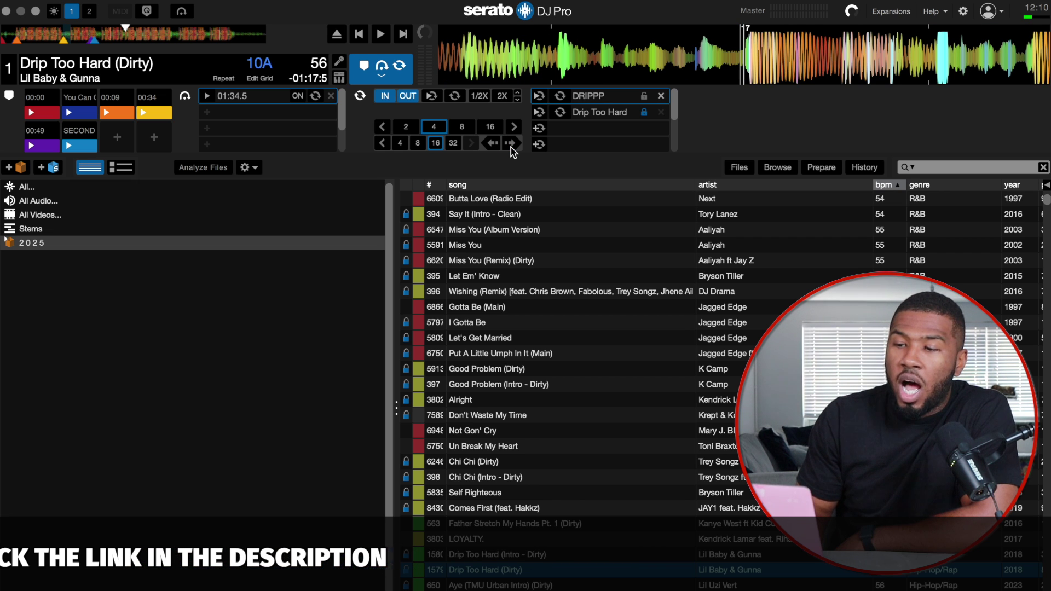
Set the beat jump size to 32 beats, jump ahead twice, and reopen the preferences.
click(451, 145)
click(517, 146)
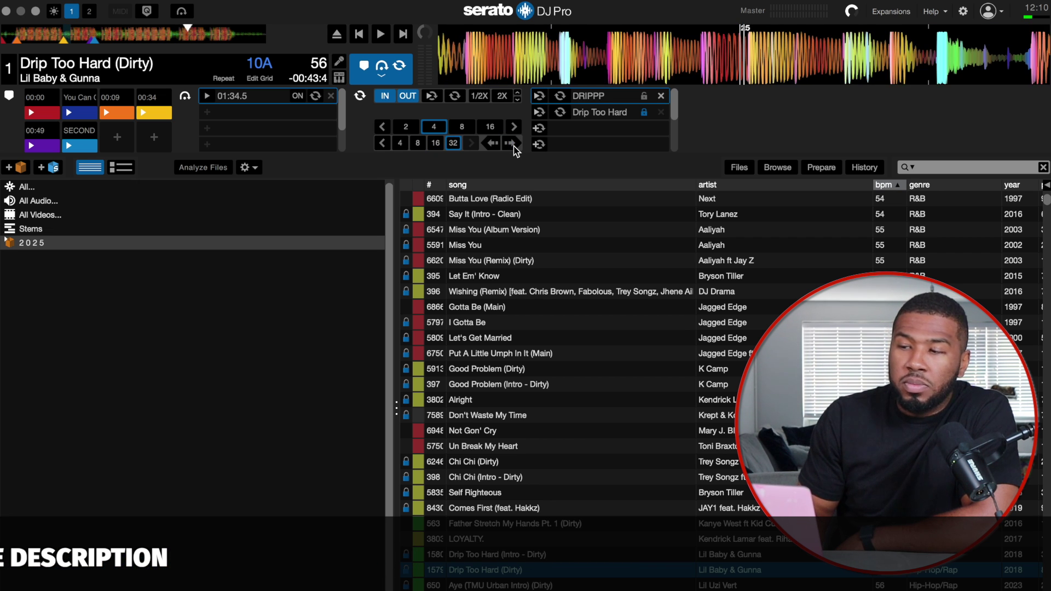
click(515, 146)
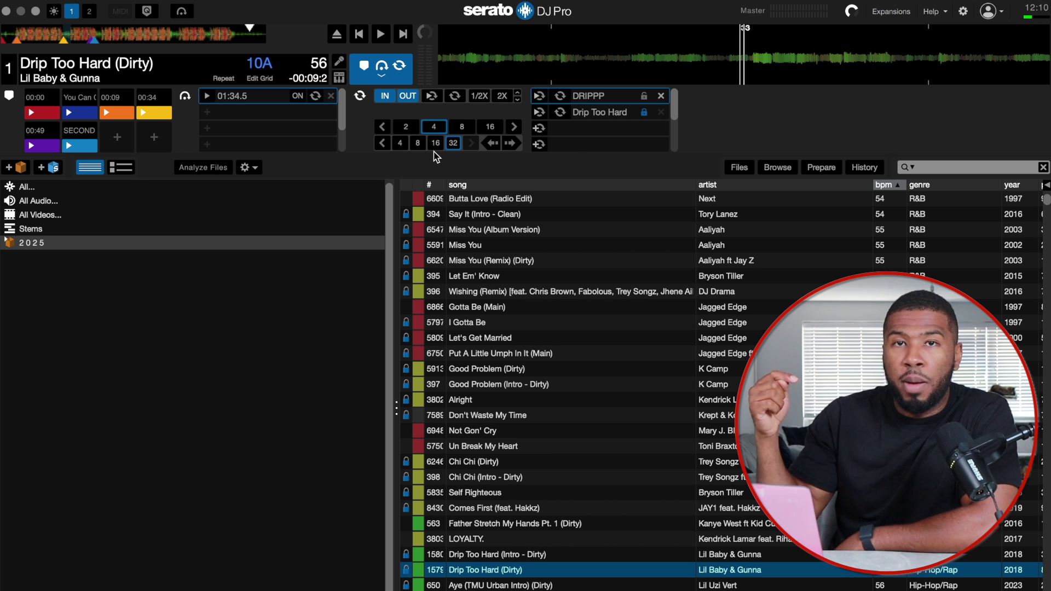
key(super+comma)
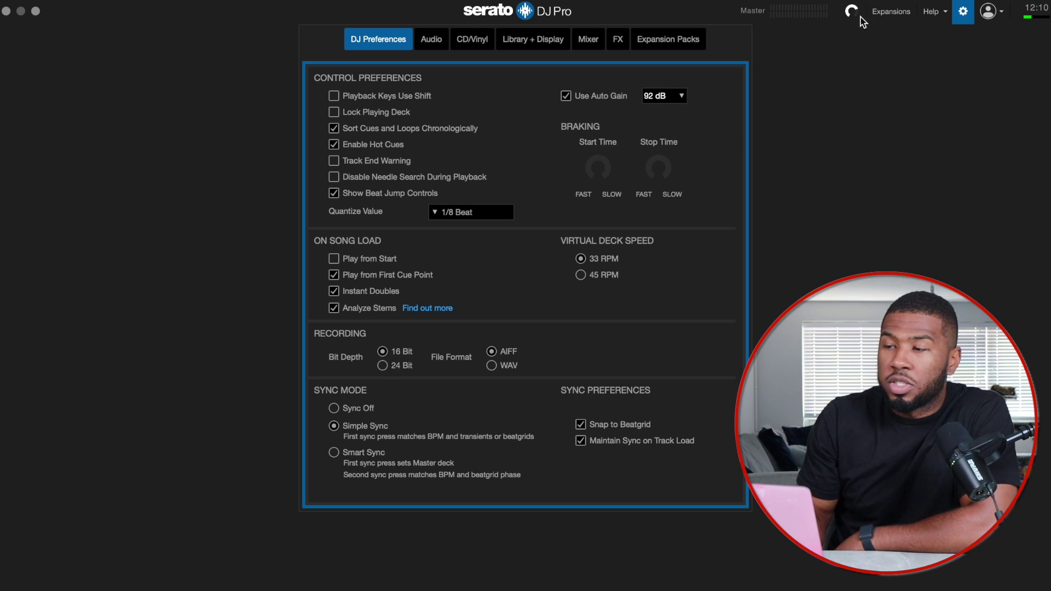
click(963, 12)
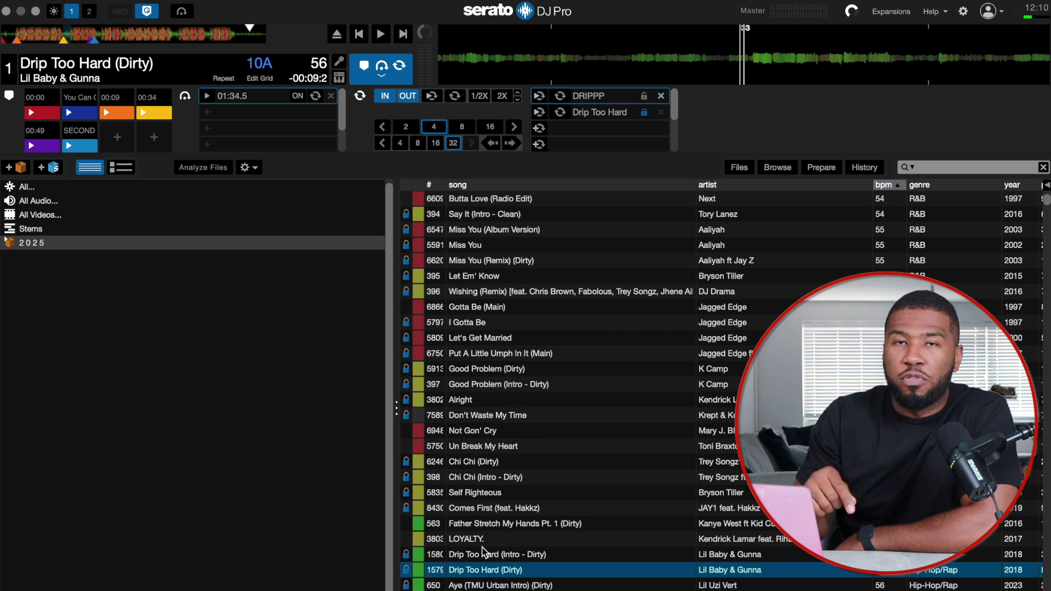
click(963, 17)
click(486, 213)
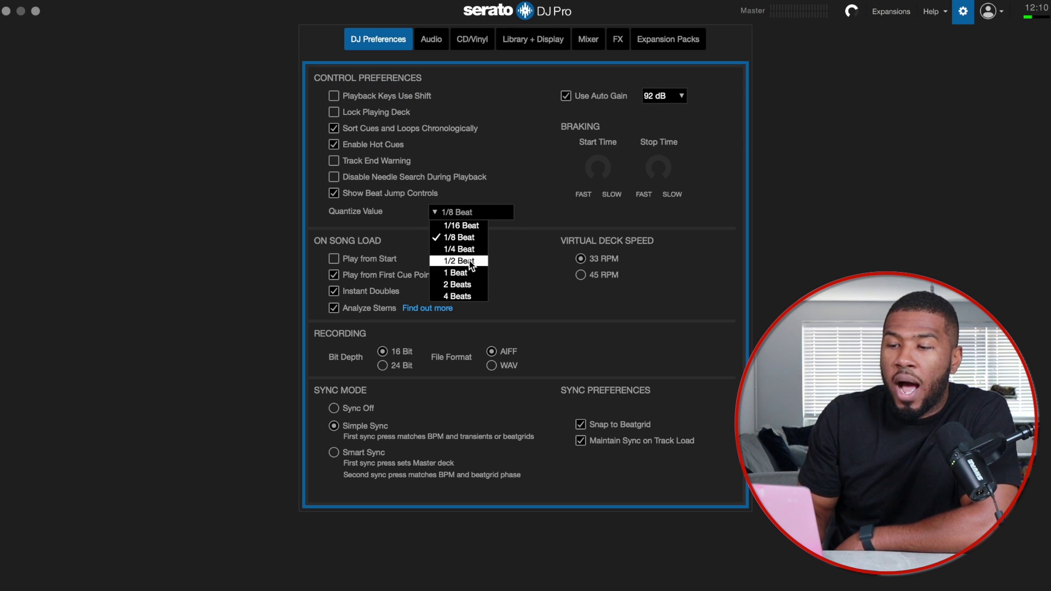
click(566, 100)
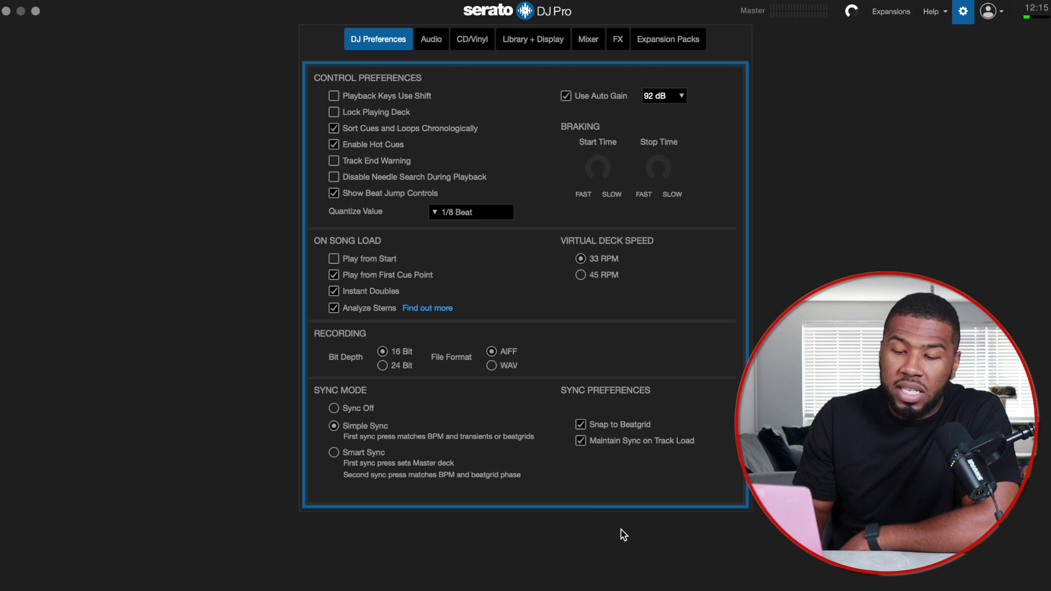
Show the Audio settings, with USB buffer size at 5 ms.
click(432, 40)
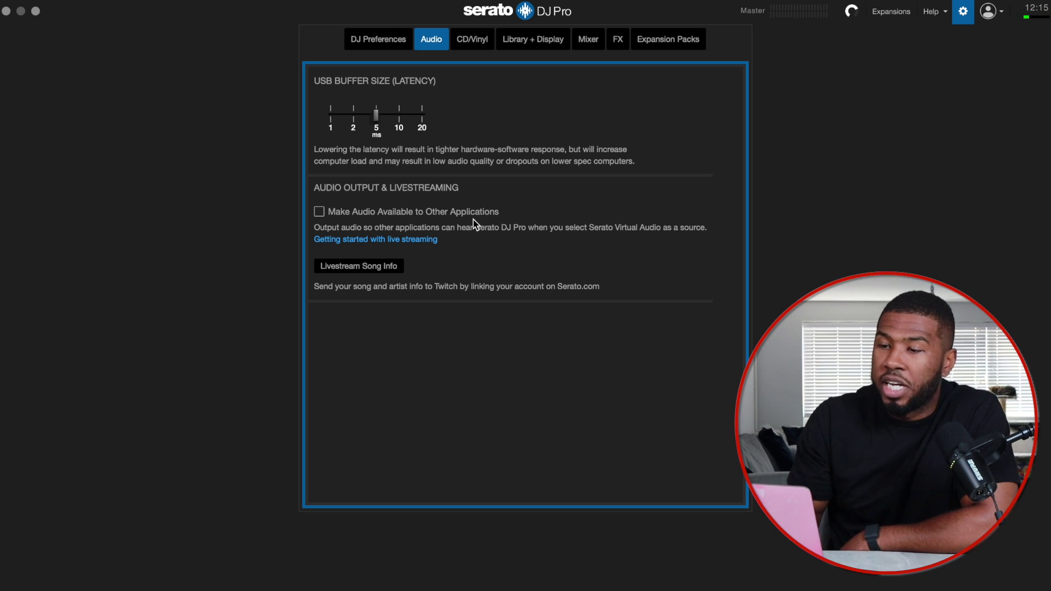
Switch Setup to the CD/Vinyl settings tab.
click(471, 41)
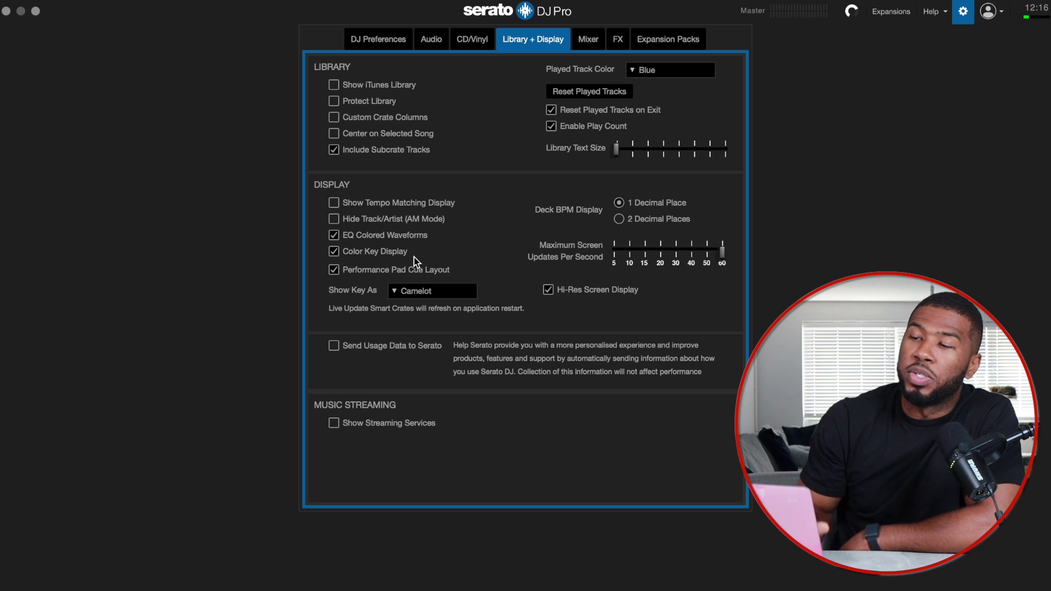
Expand the 2025 crate and browse OPENING and its OPENING R&B + HIPHOP subcrate.
click(963, 11)
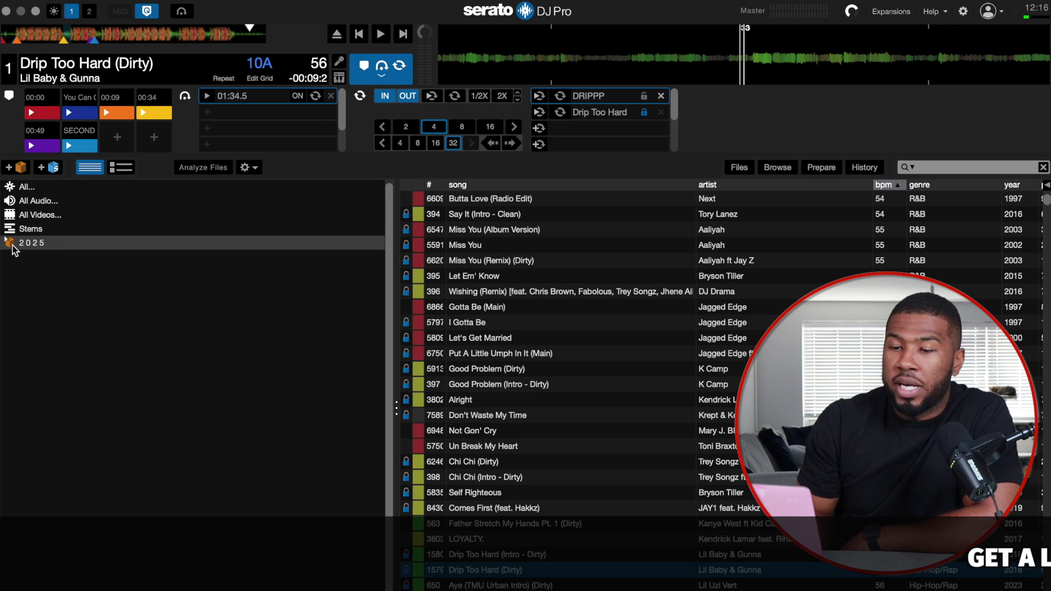
click(11, 243)
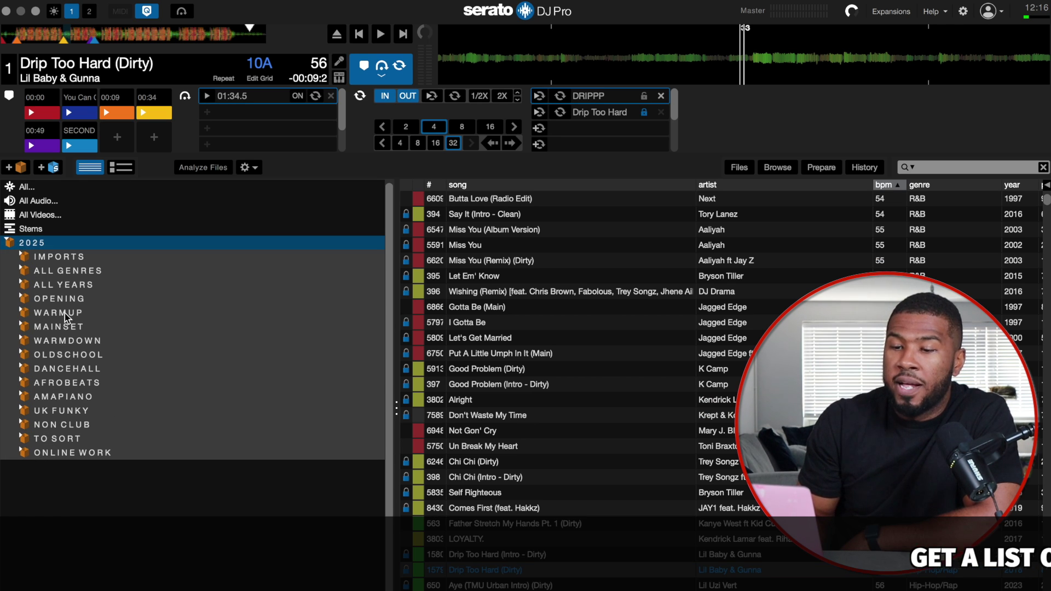
click(24, 300)
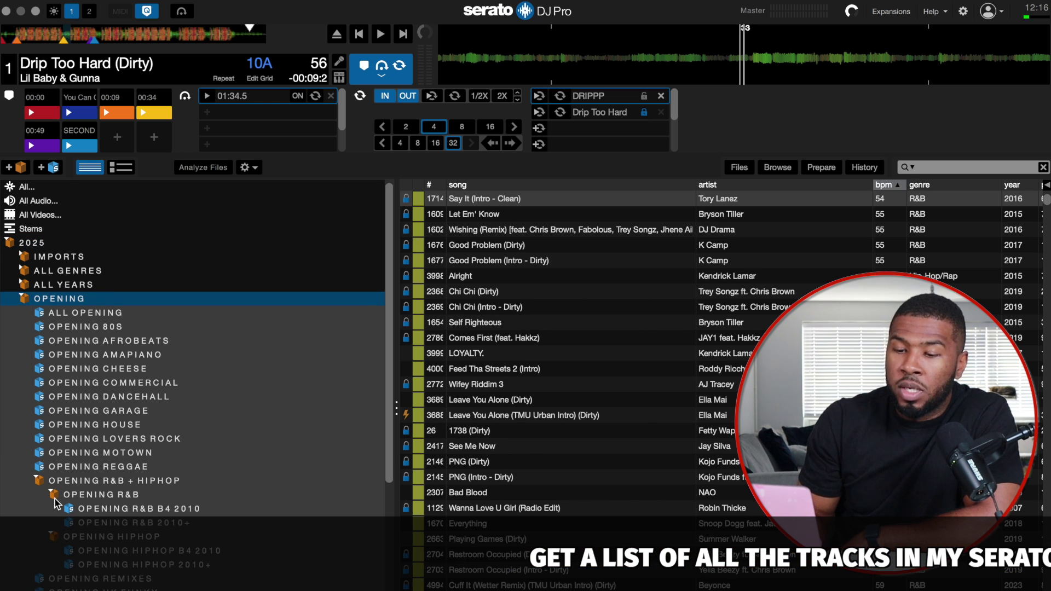
click(98, 481)
Enable Include Subcrate Tracks, then browse the OPENING 80S and OPENING AFROBEATS crates.
click(963, 11)
click(334, 149)
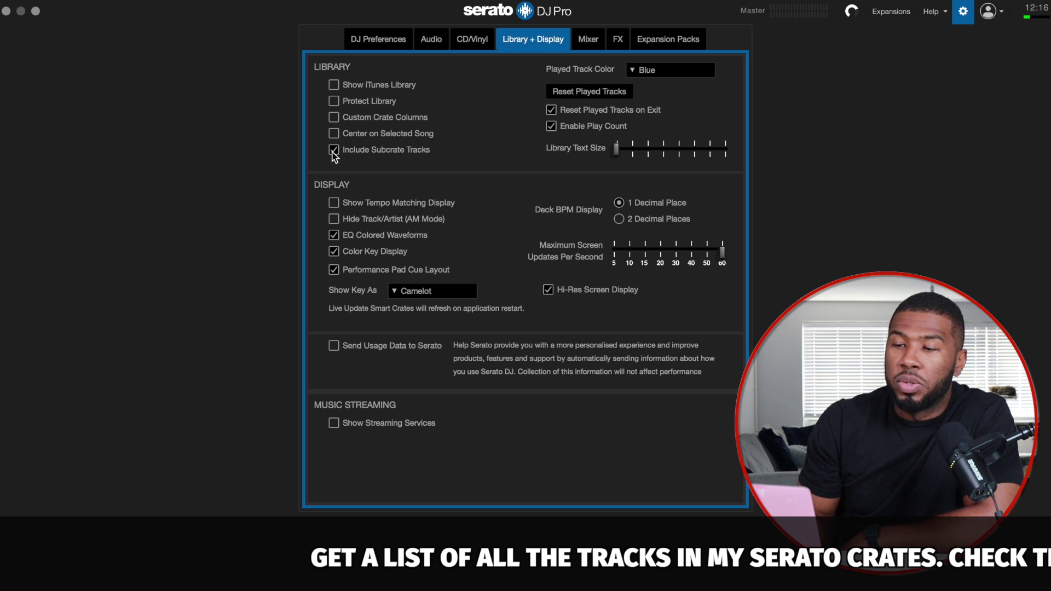
click(963, 11)
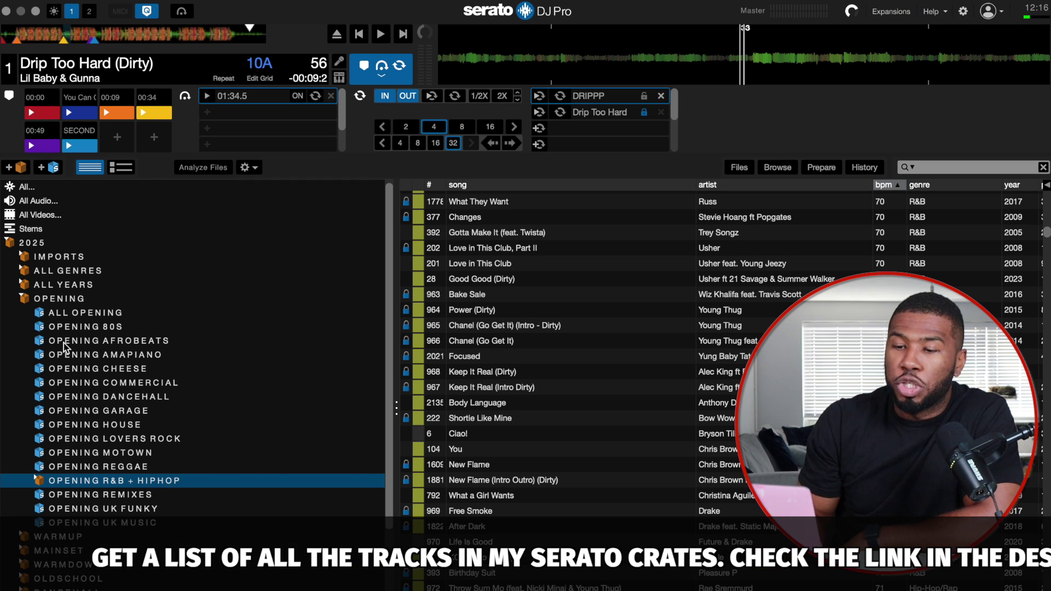
click(75, 327)
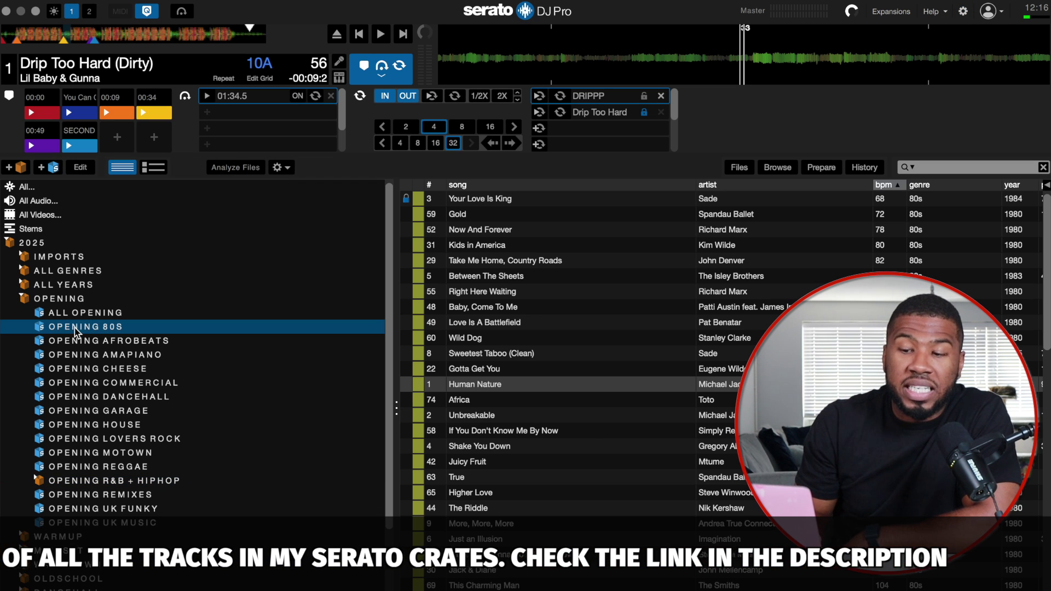
click(82, 341)
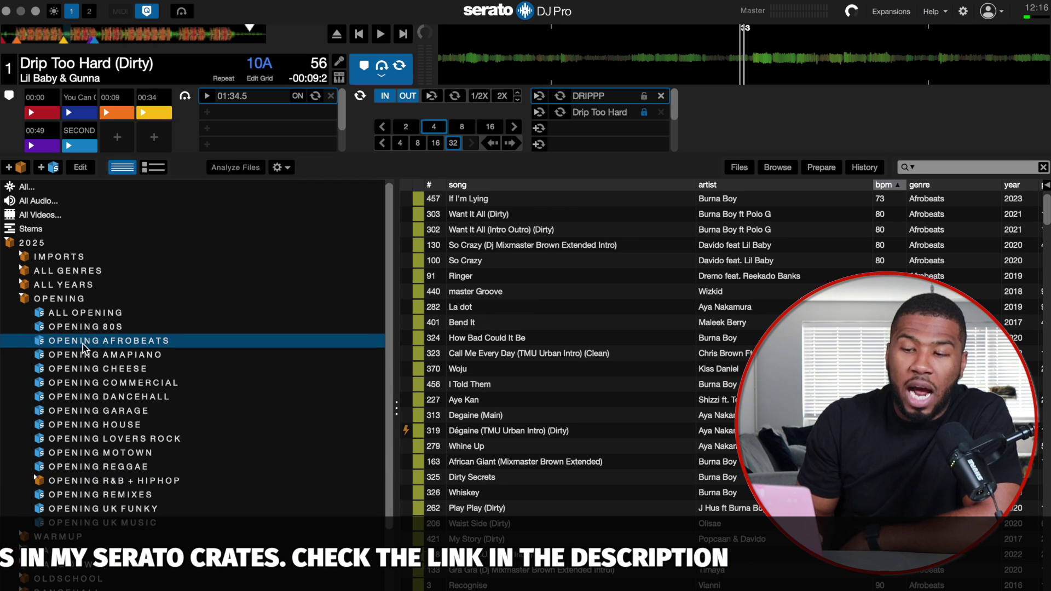
Disable Include Subcrate Tracks and scroll through the OPENING crate's track list.
click(963, 11)
click(334, 150)
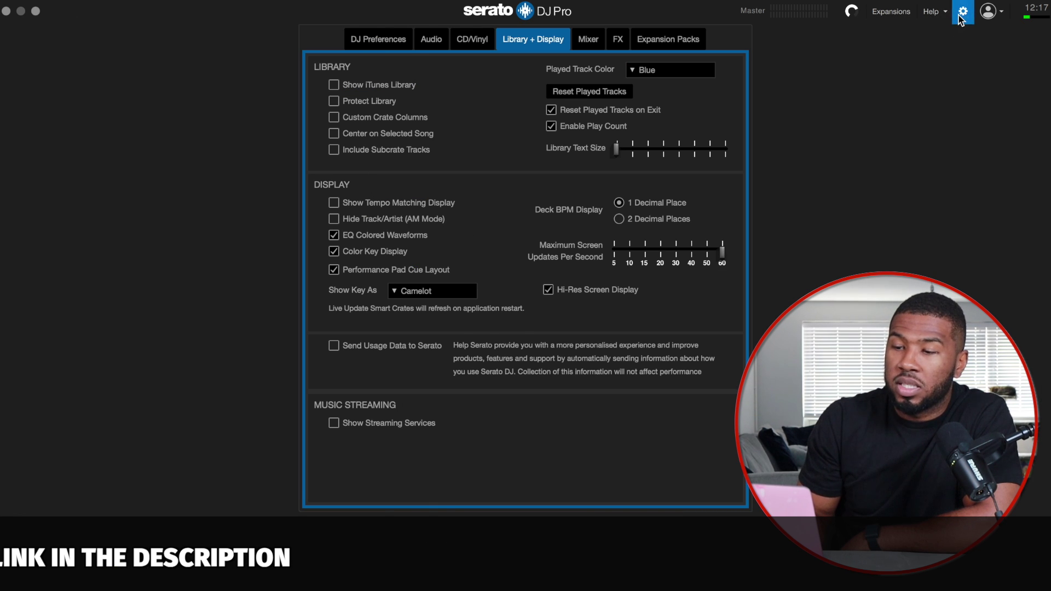
click(962, 12)
click(209, 299)
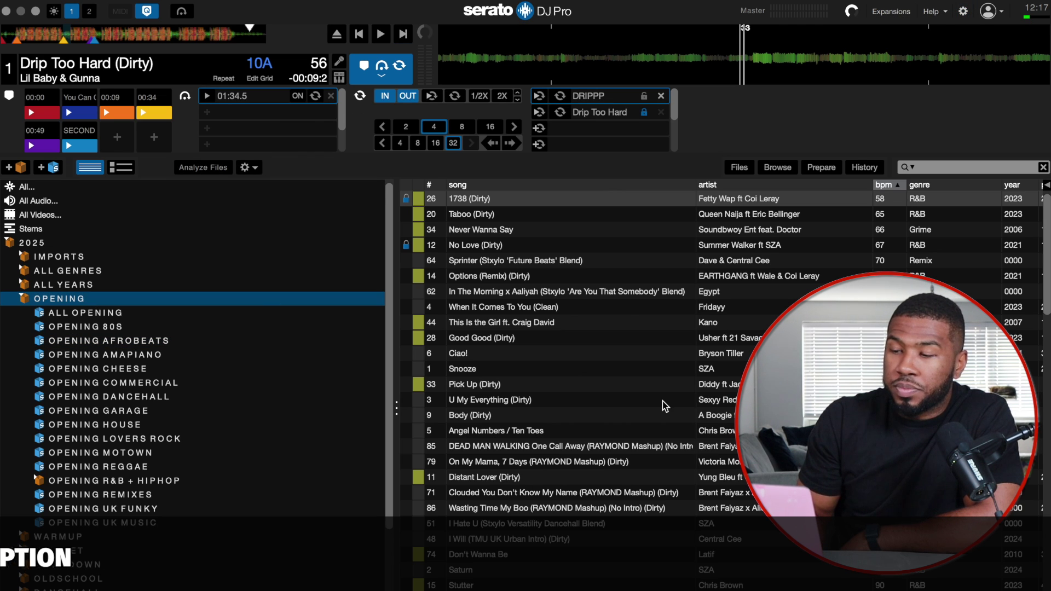
scroll(664, 406, down, 8)
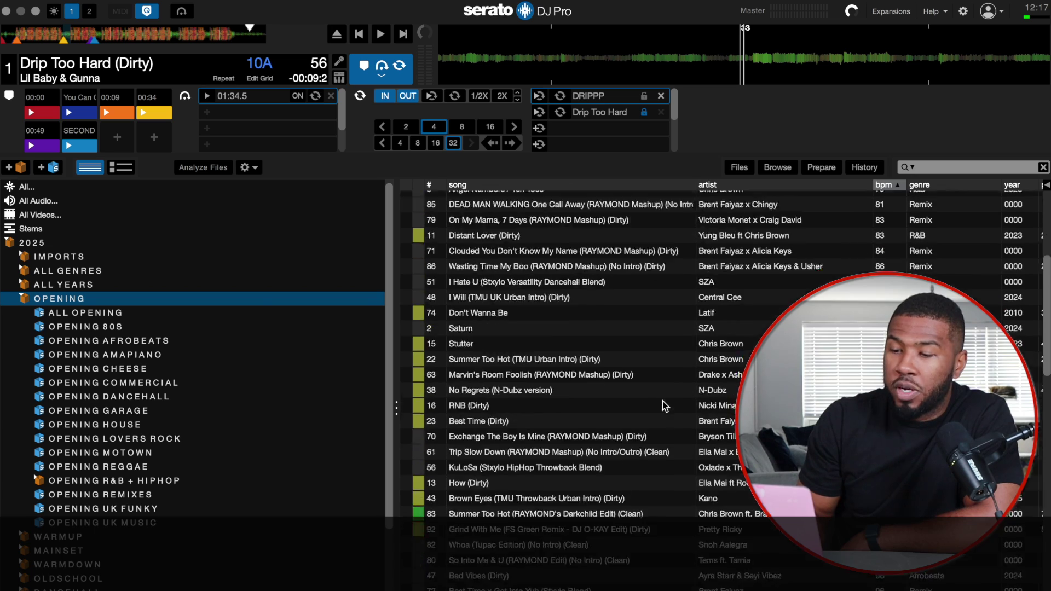
scroll(664, 406, down, 5)
scroll(664, 406, up, 15)
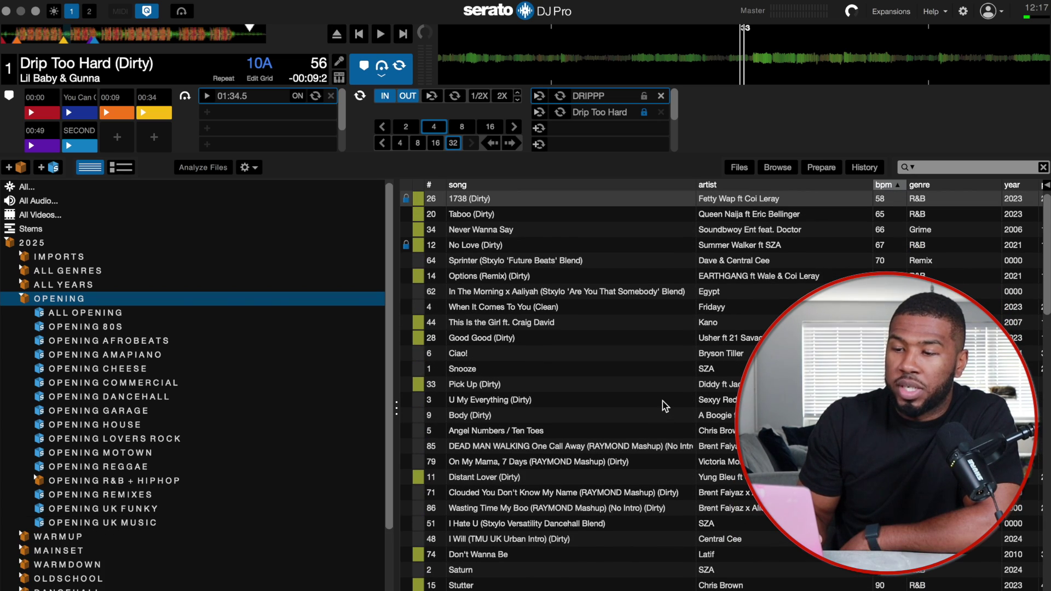
Check the preferences briefly, scroll the OPENING crate's tracks again, then reopen preferences.
click(962, 17)
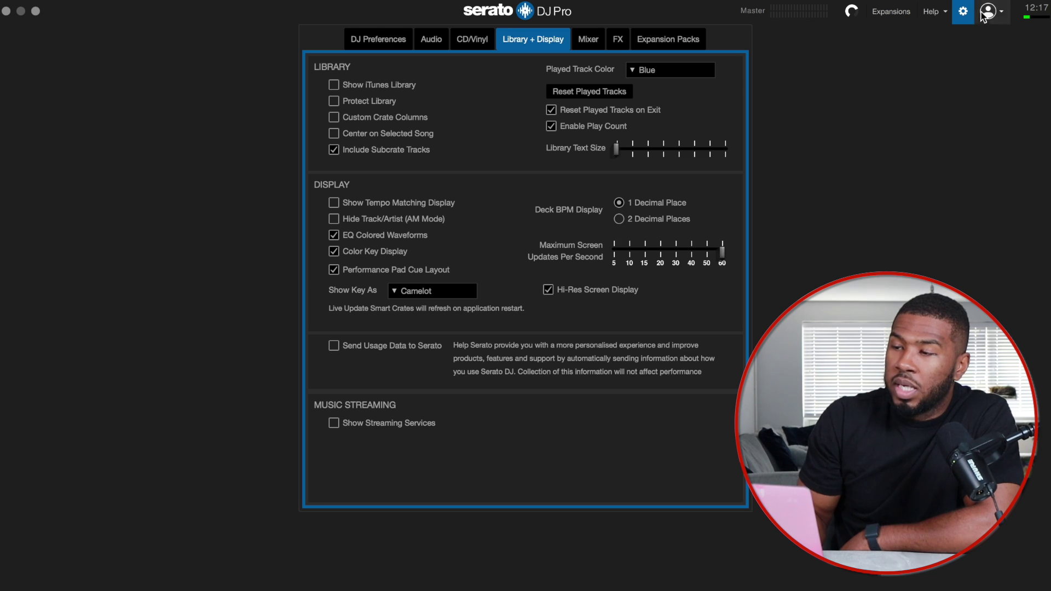
click(963, 12)
scroll(516, 248, down, 20)
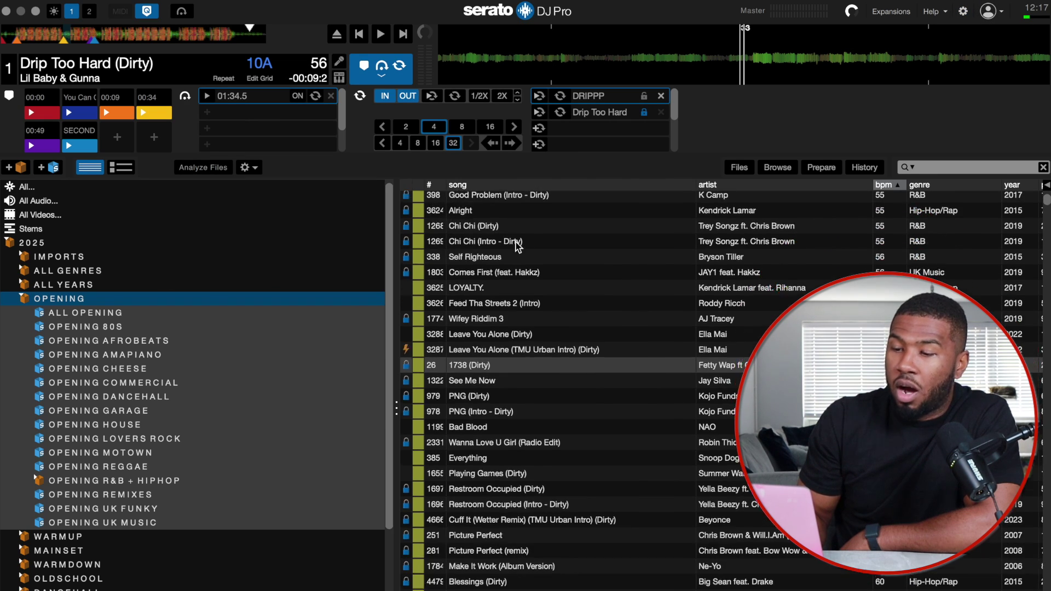
scroll(516, 248, down, 1)
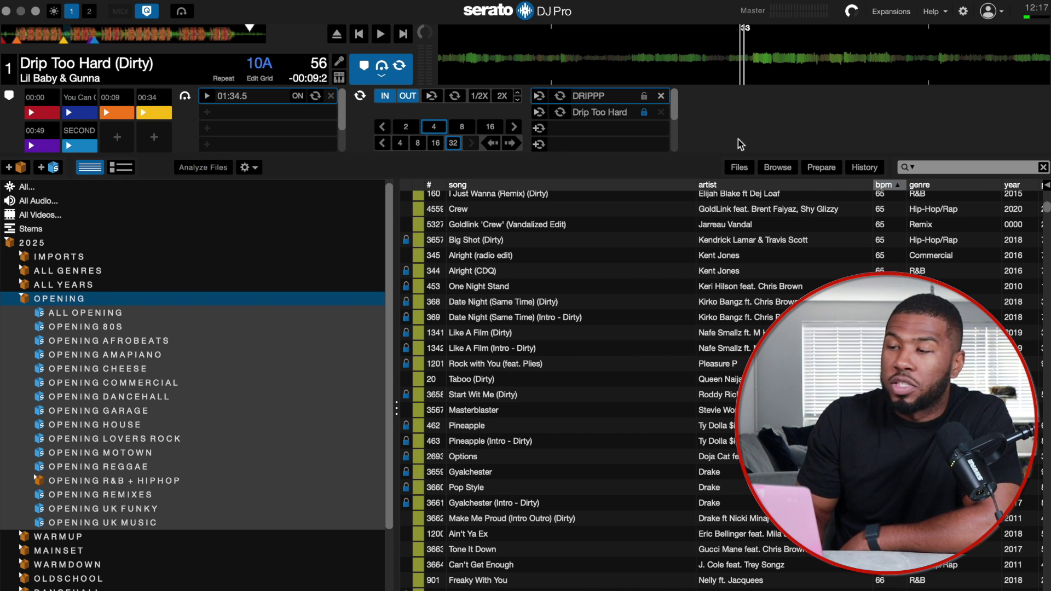
click(963, 12)
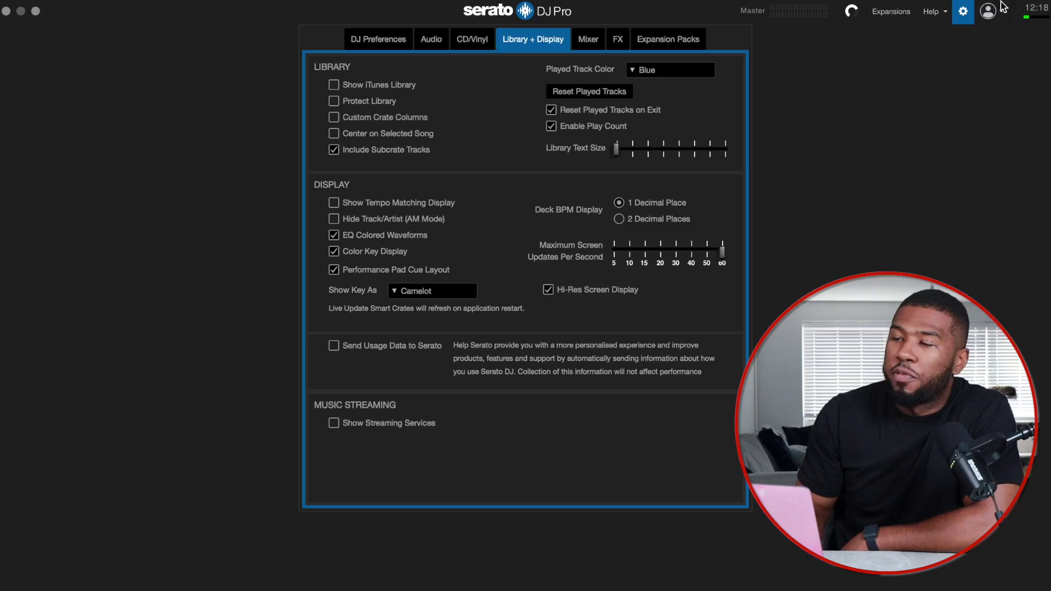
Scroll the OPENING crate's track list right to the grouping columns and select a track.
click(964, 13)
scroll(870, 215, right, 10)
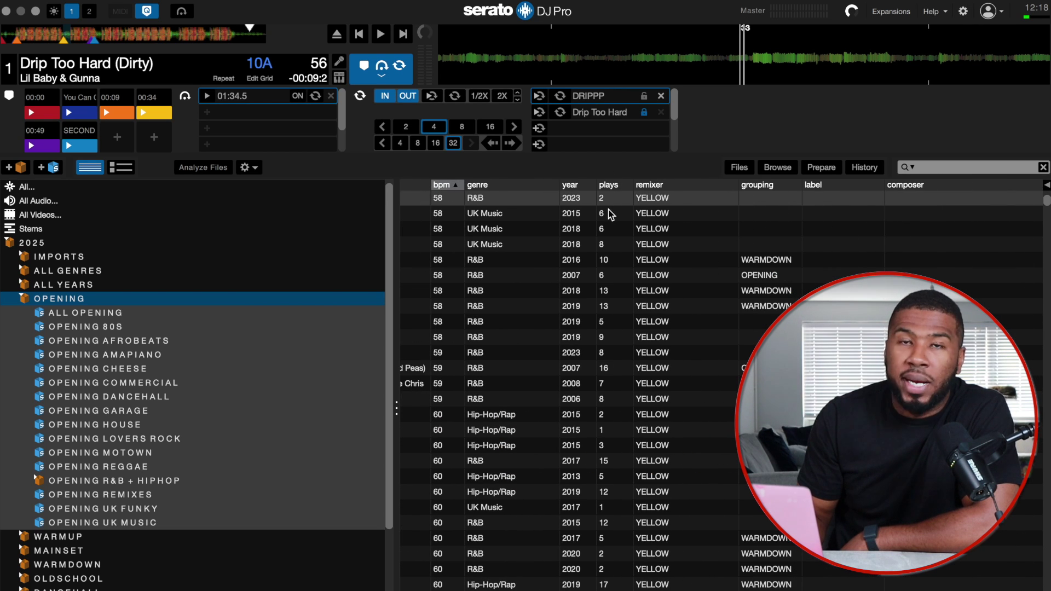
scroll(596, 284, up, 1)
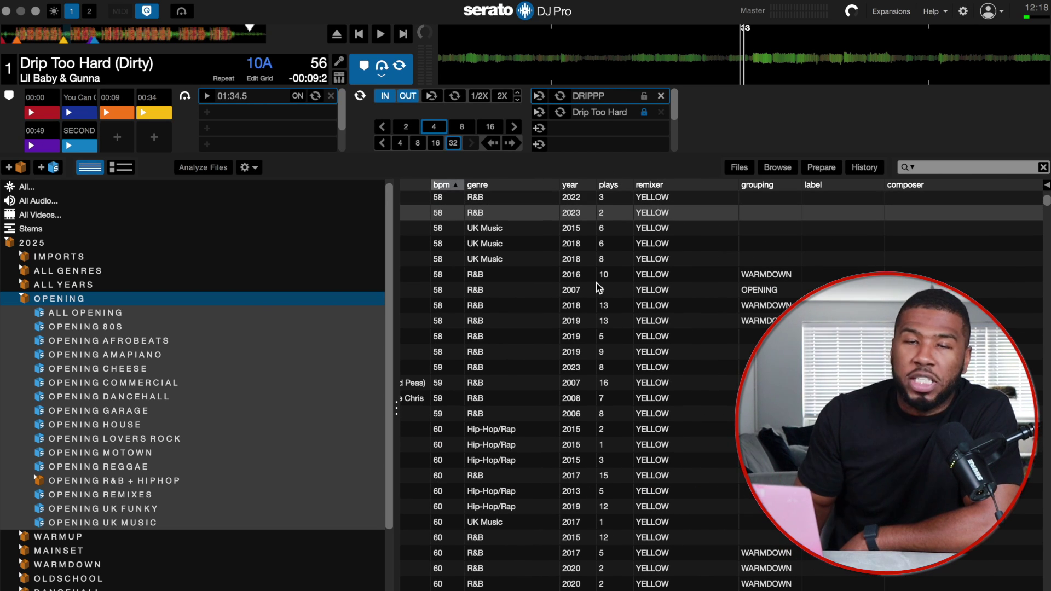
scroll(596, 284, down, 5)
scroll(597, 283, right, 2)
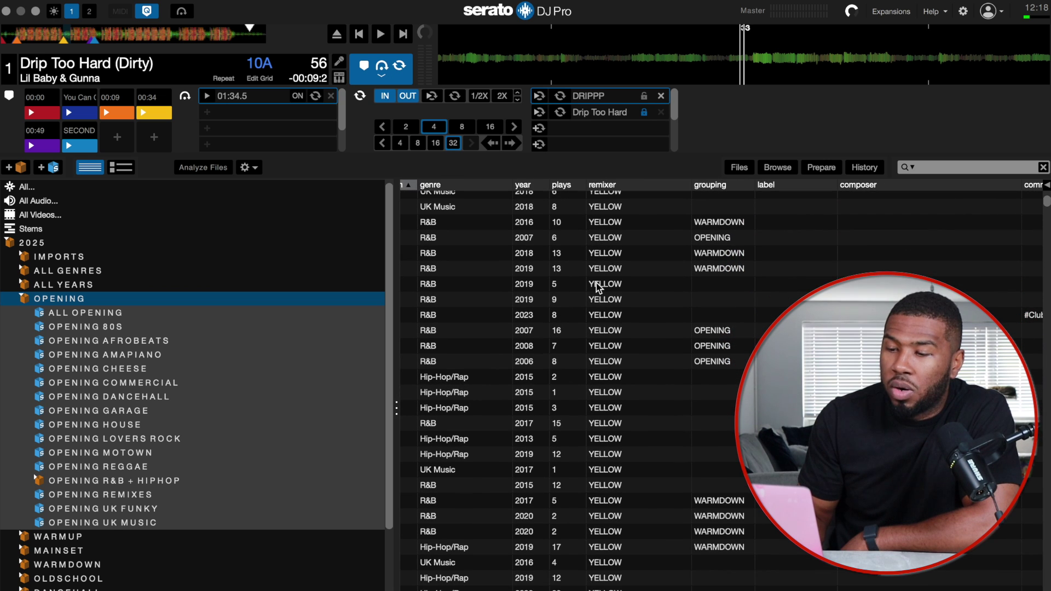
click(562, 308)
Raise Library Text Size to the fourth step and view the larger library text.
click(558, 339)
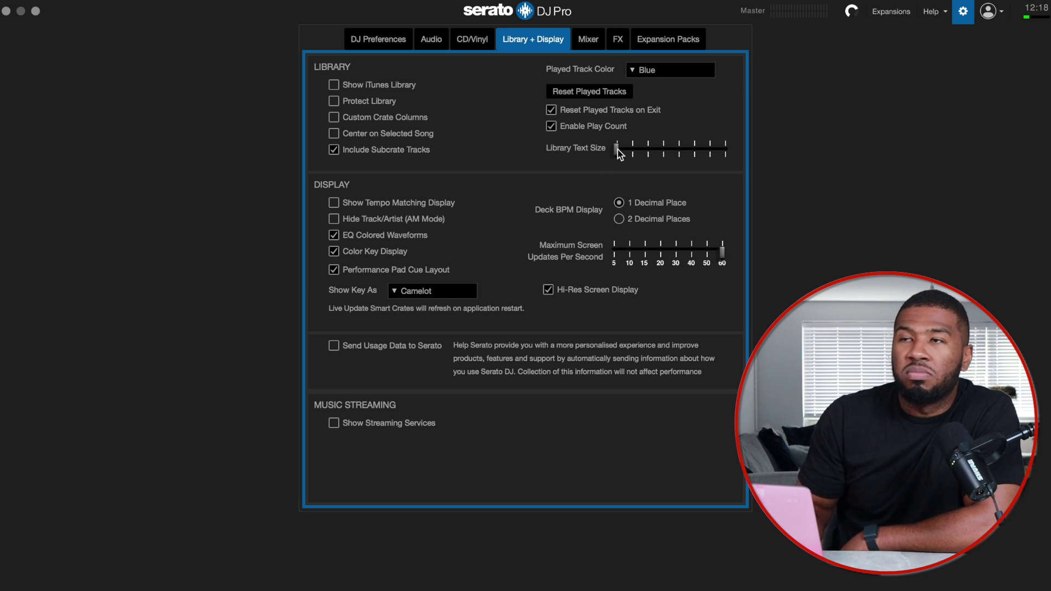
drag(617, 150, 663, 151)
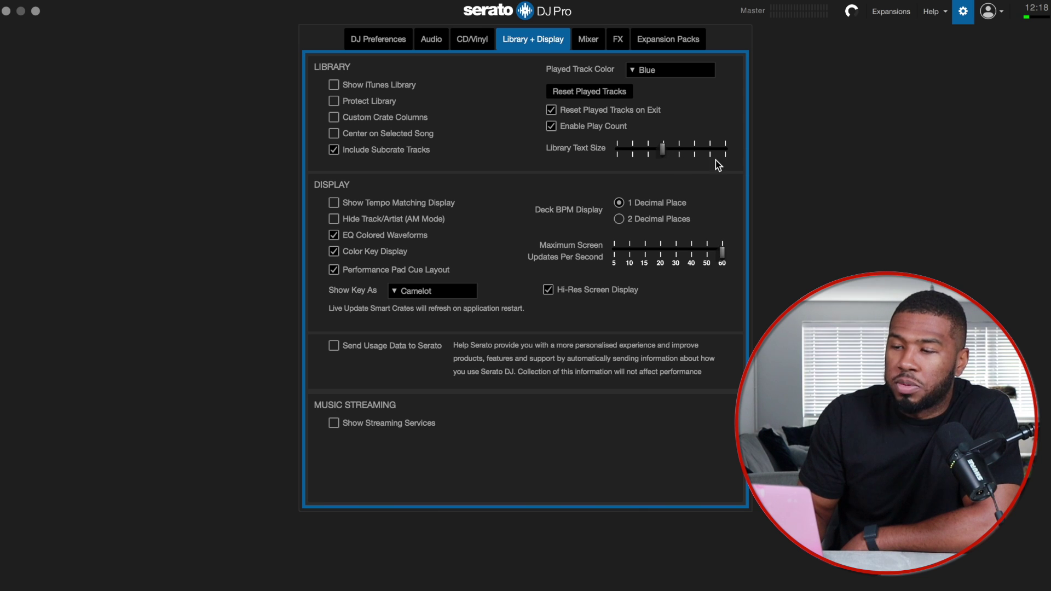
click(963, 12)
scroll(583, 389, left, 2)
scroll(582, 387, right, 5)
scroll(582, 387, left, 8)
Recheck the preferences, then turn on Help > Show tooltips.
click(963, 12)
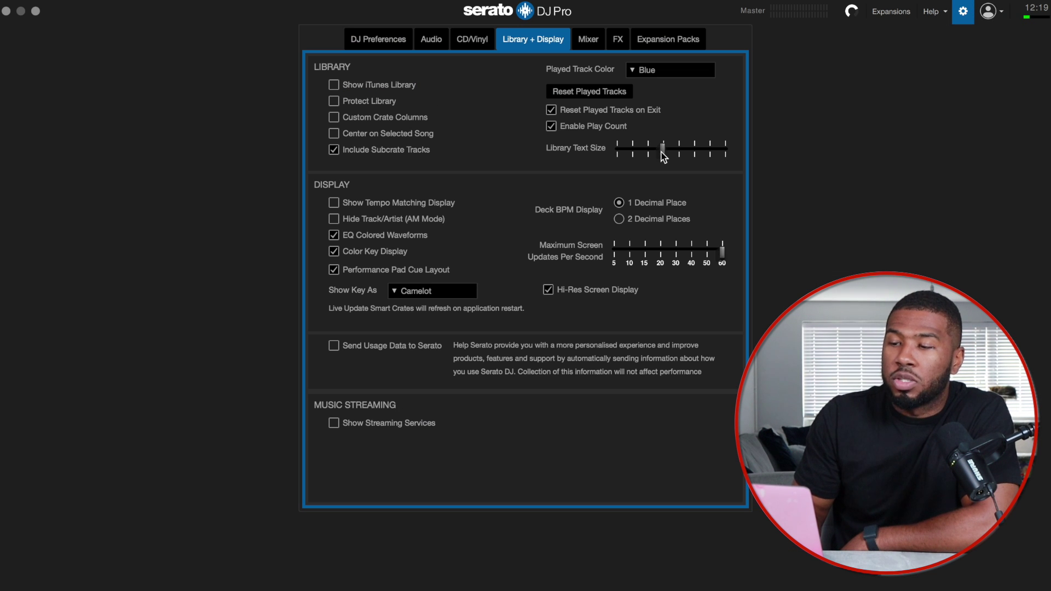
click(963, 12)
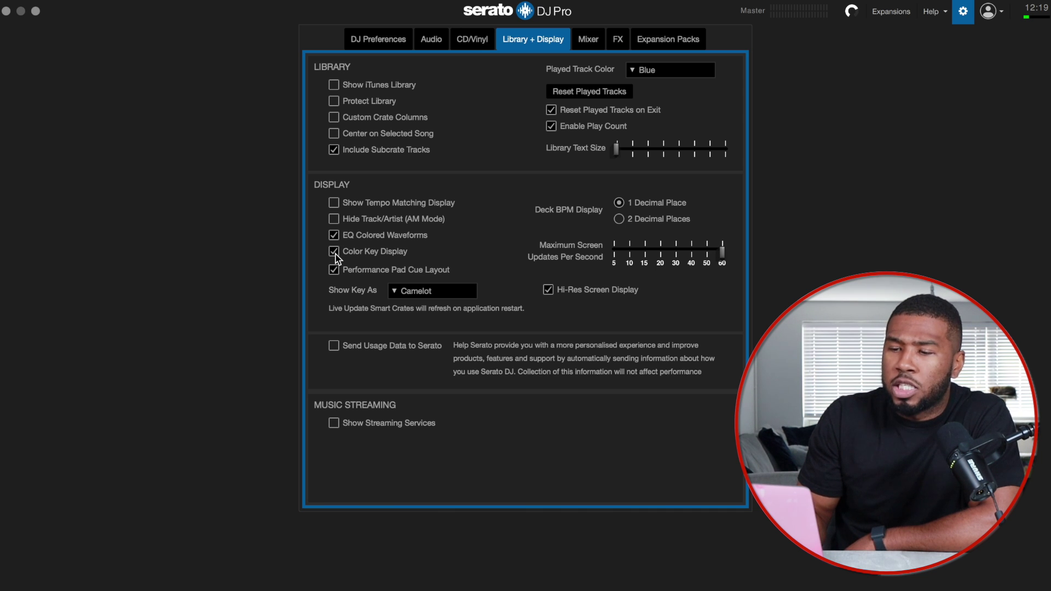
click(937, 16)
click(950, 37)
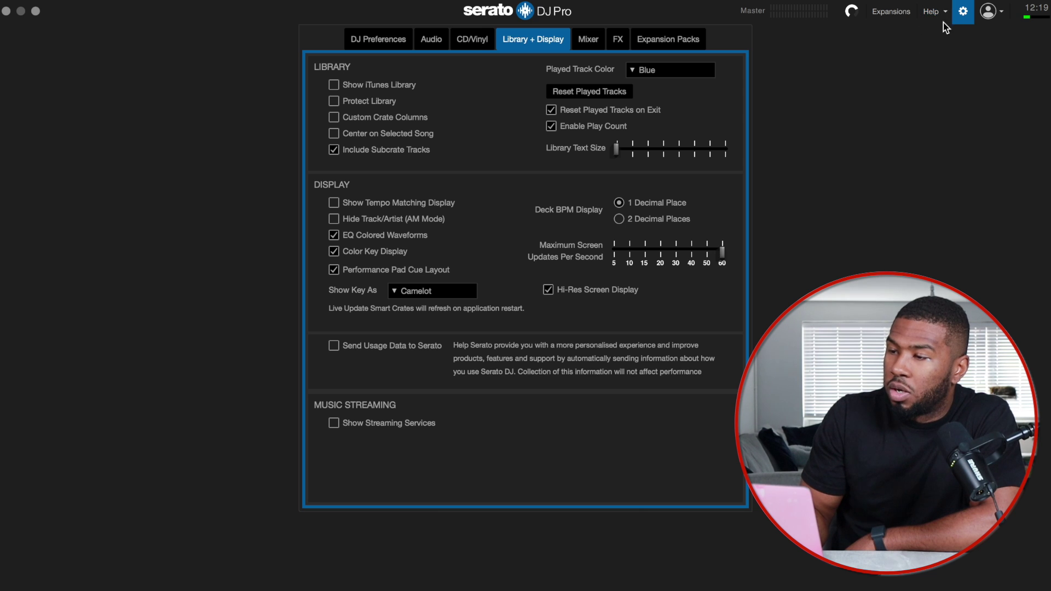
Add the Key column to the OPENING crate's track list from the column header menu.
click(962, 12)
scroll(710, 337, right, 10)
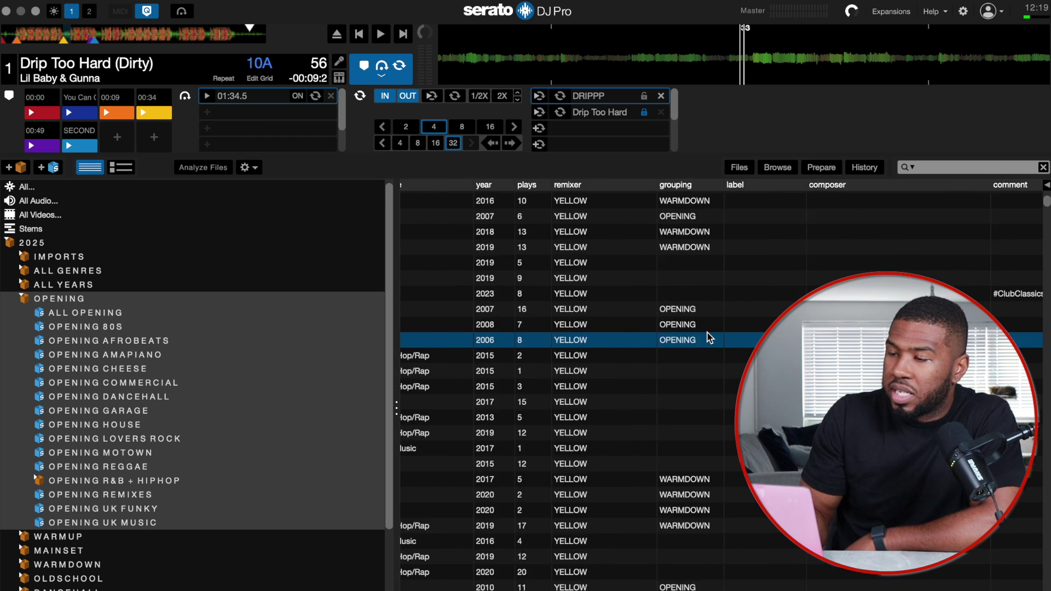
scroll(710, 337, left, 10)
right_click(733, 193)
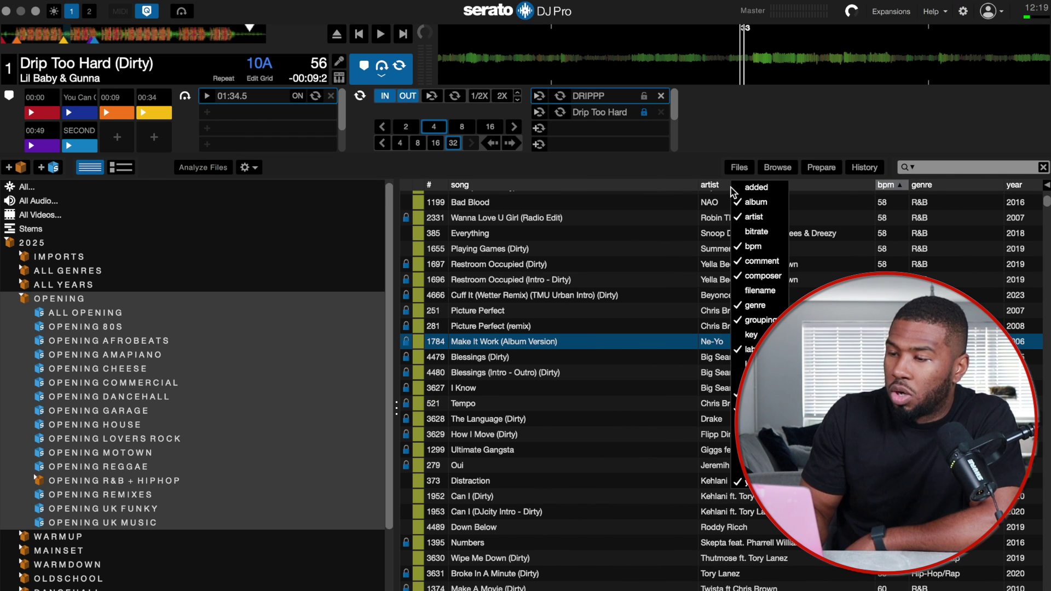
click(751, 335)
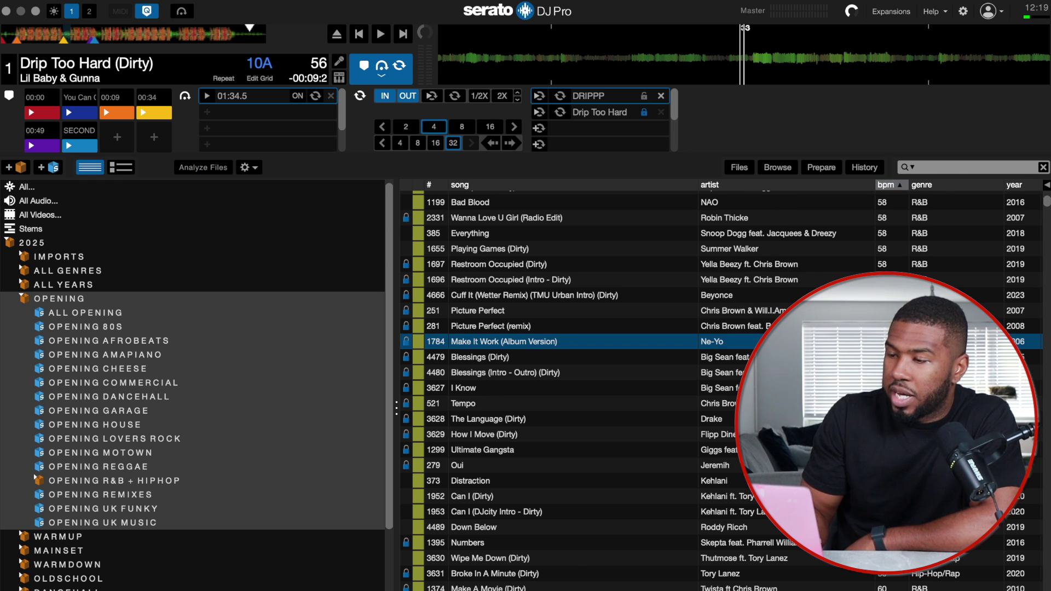
scroll(719, 383, right, 10)
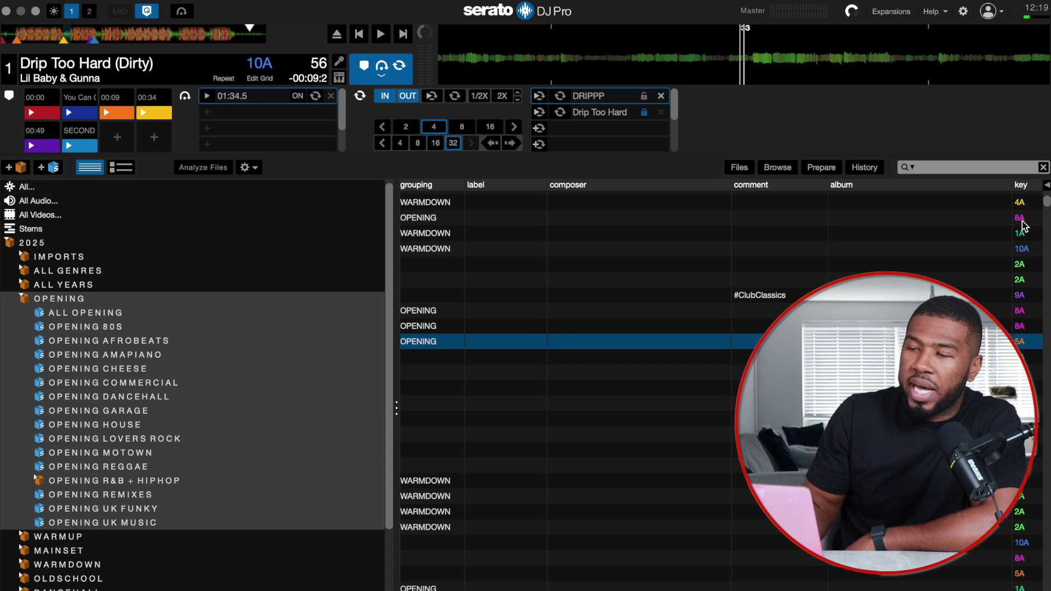
click(963, 11)
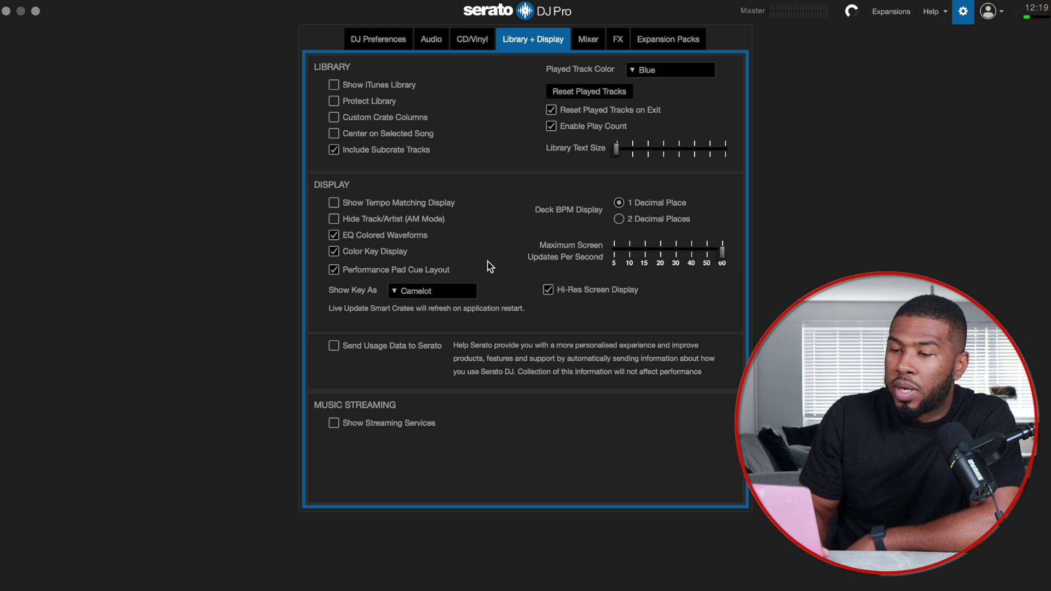
Keep Show Key As on Camelot and set Deck BPM Display to 2 Decimal Places.
click(963, 11)
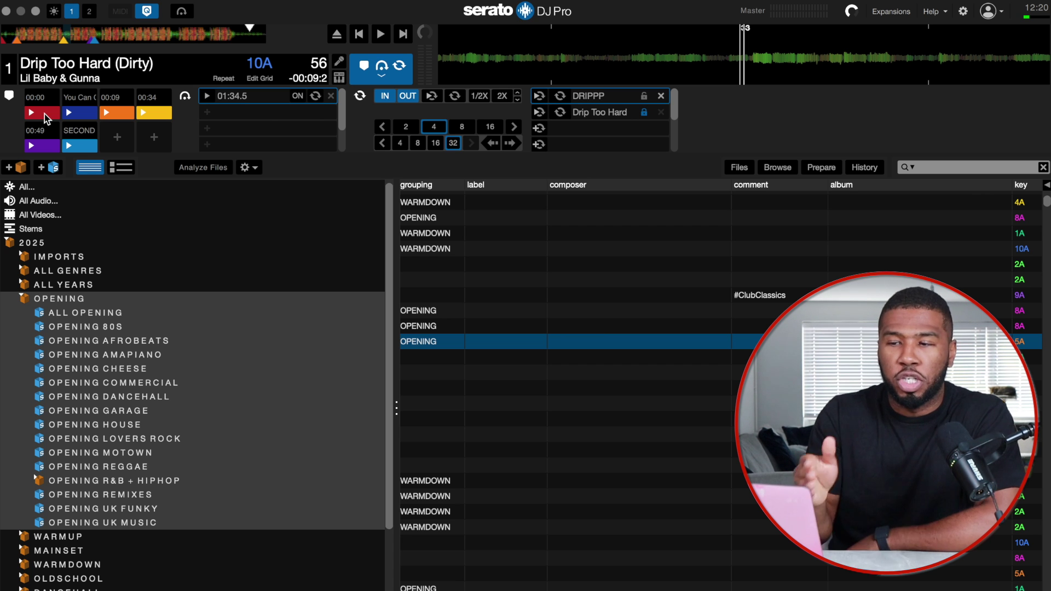
click(963, 11)
click(402, 288)
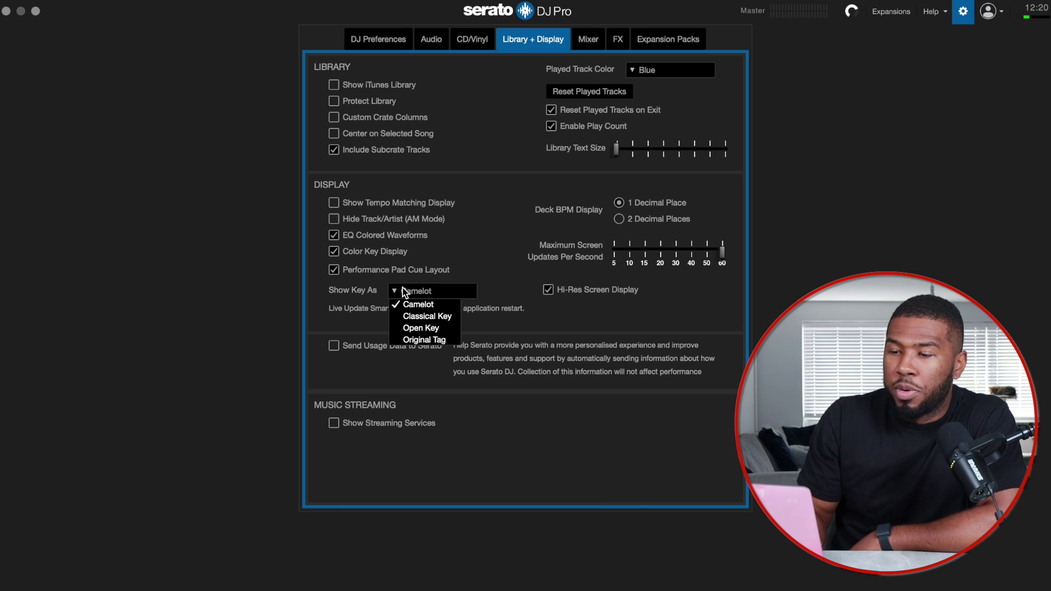
click(402, 289)
click(963, 11)
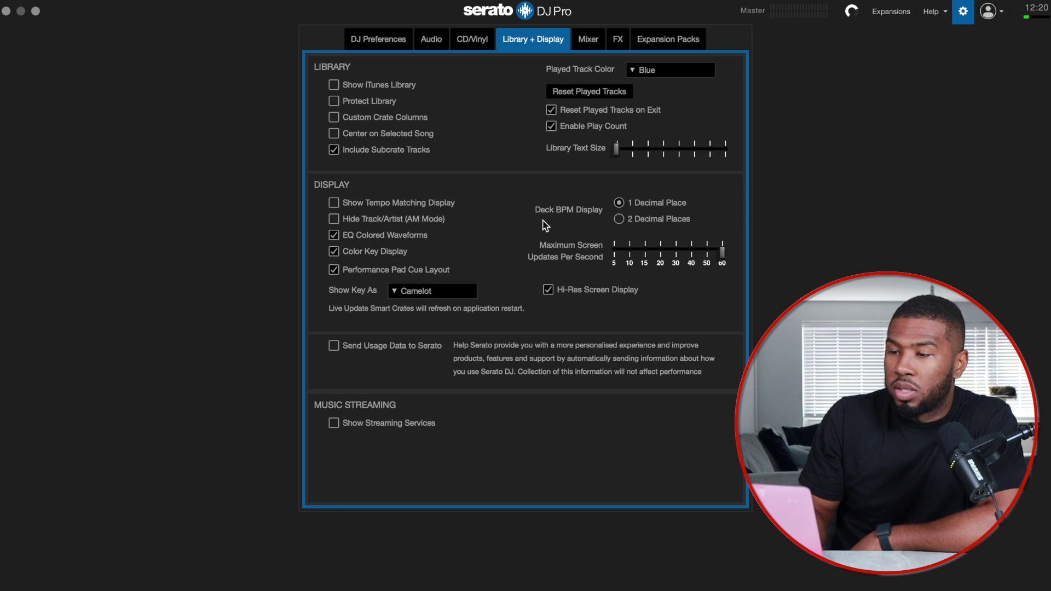
click(619, 219)
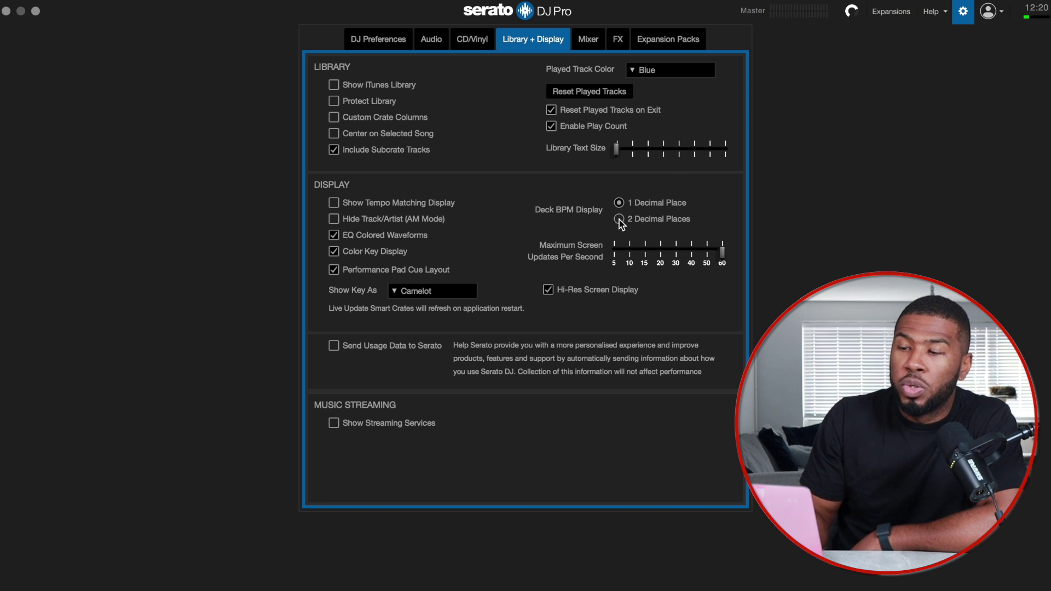
click(963, 13)
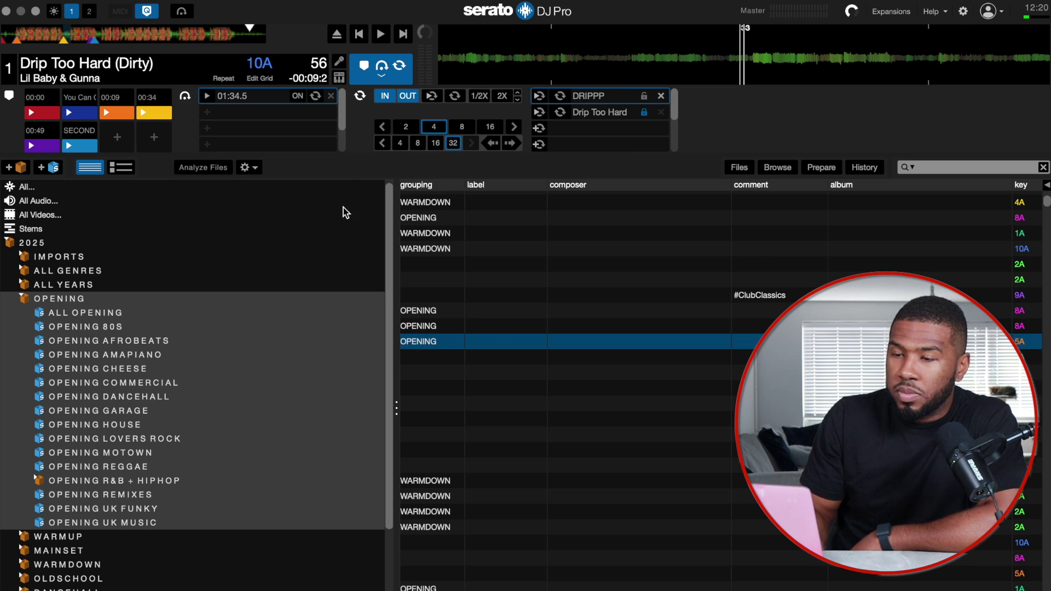
Use the two-deck extended layout and load Picture Perfect (remix) on deck 2, slowed 1.3%.
click(88, 15)
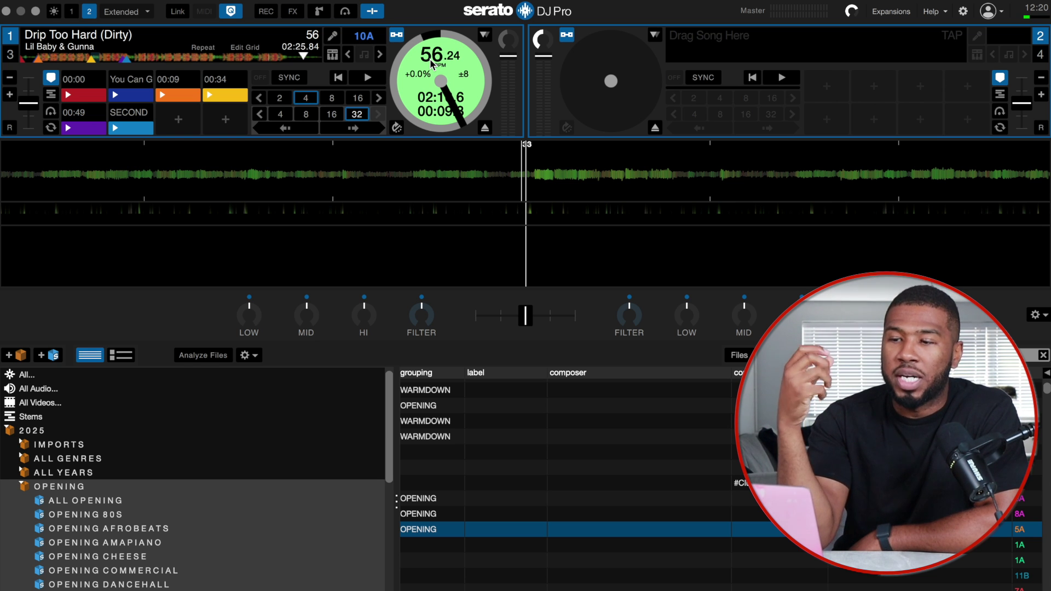
drag(520, 519, 586, 102)
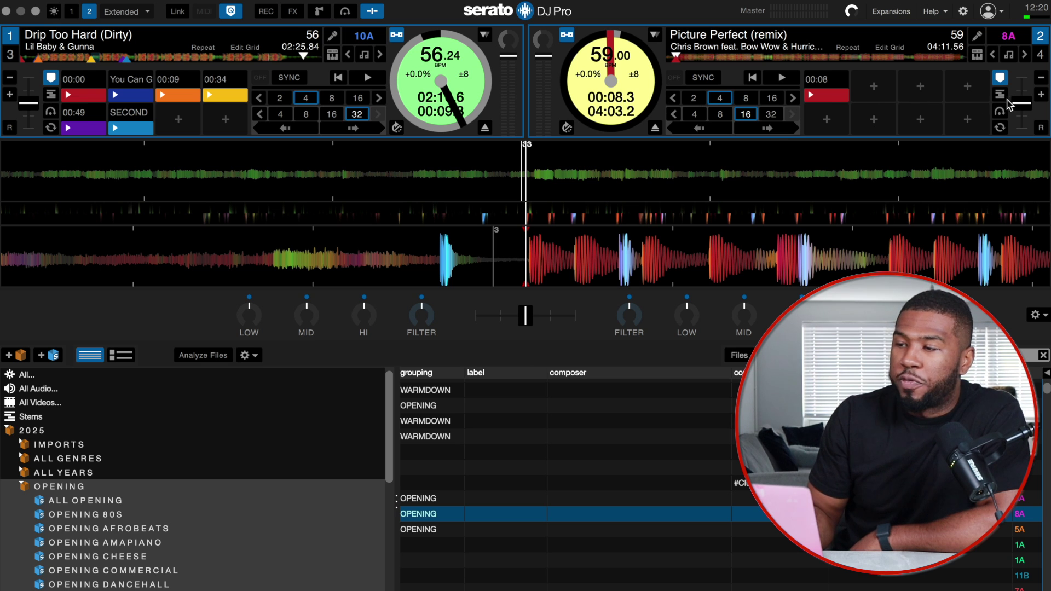
drag(1020, 104, 1021, 104)
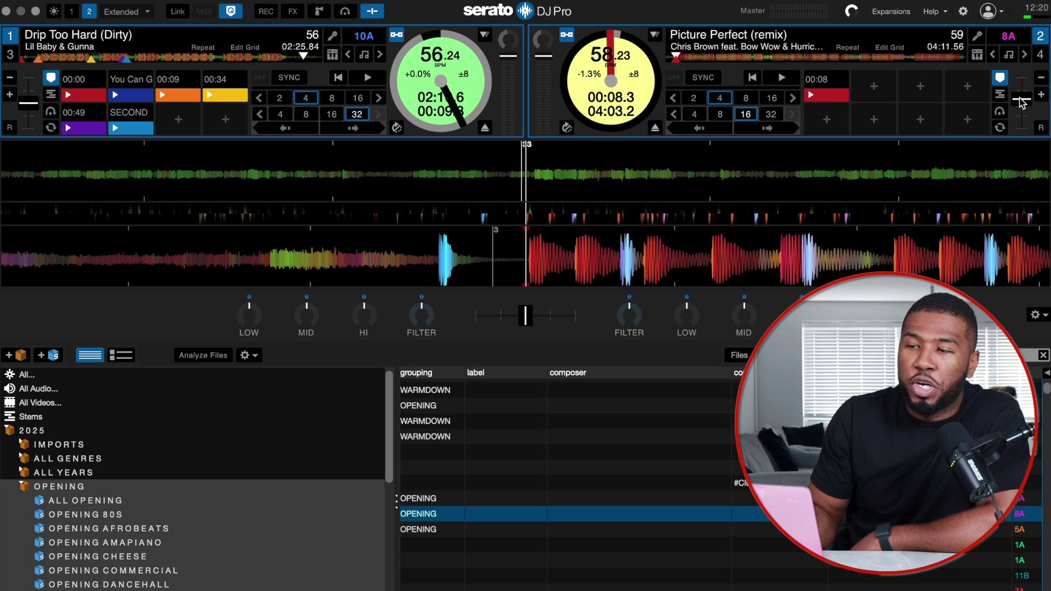
click(963, 11)
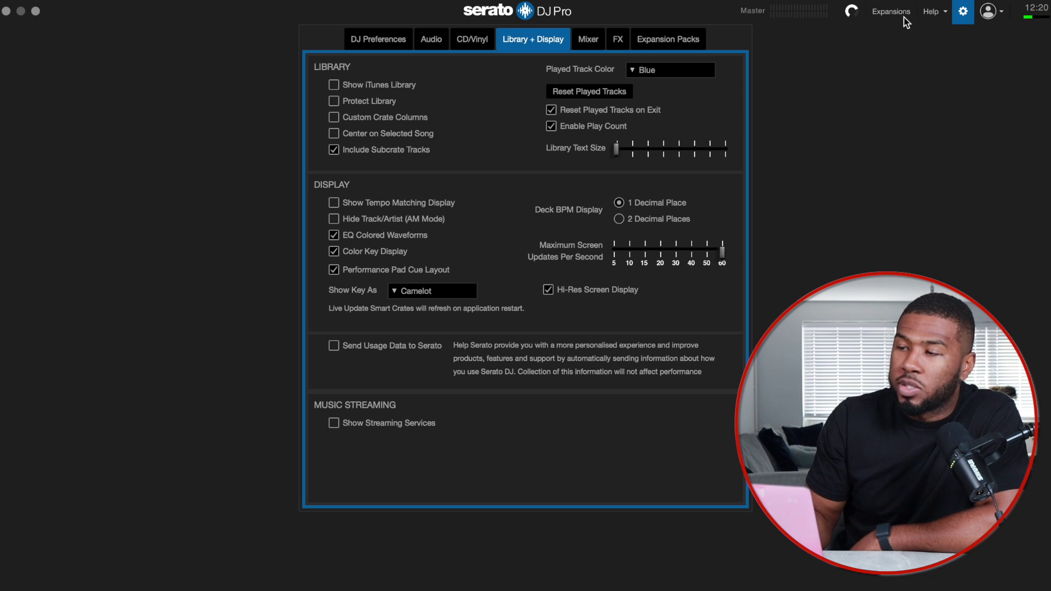
Close the preferences with the gear icon.
click(963, 11)
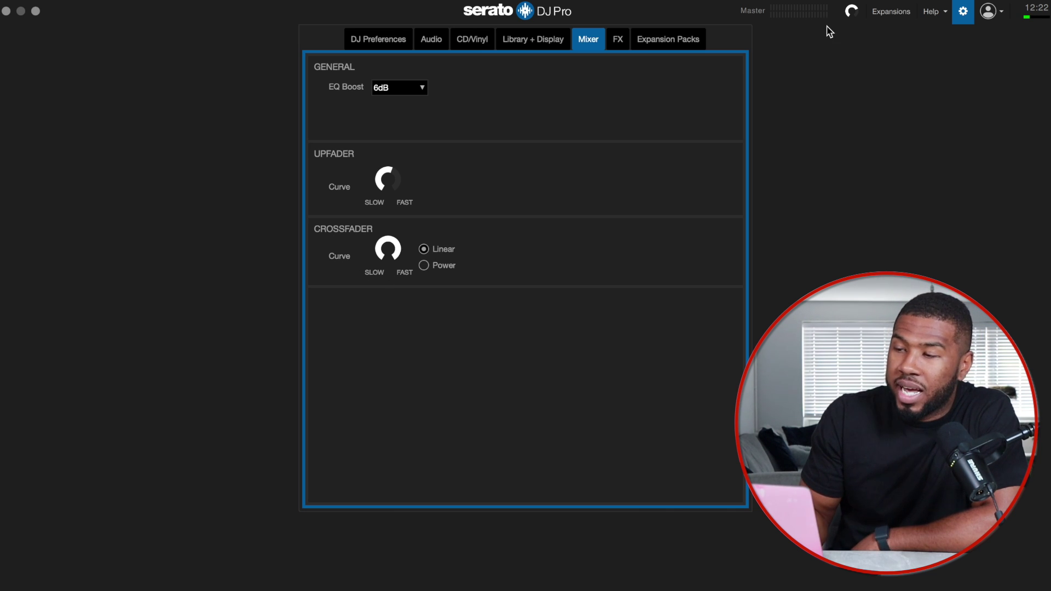
Show the FX preferences, moving toward Expansion Packs with Serato Video left unchecked.
click(617, 39)
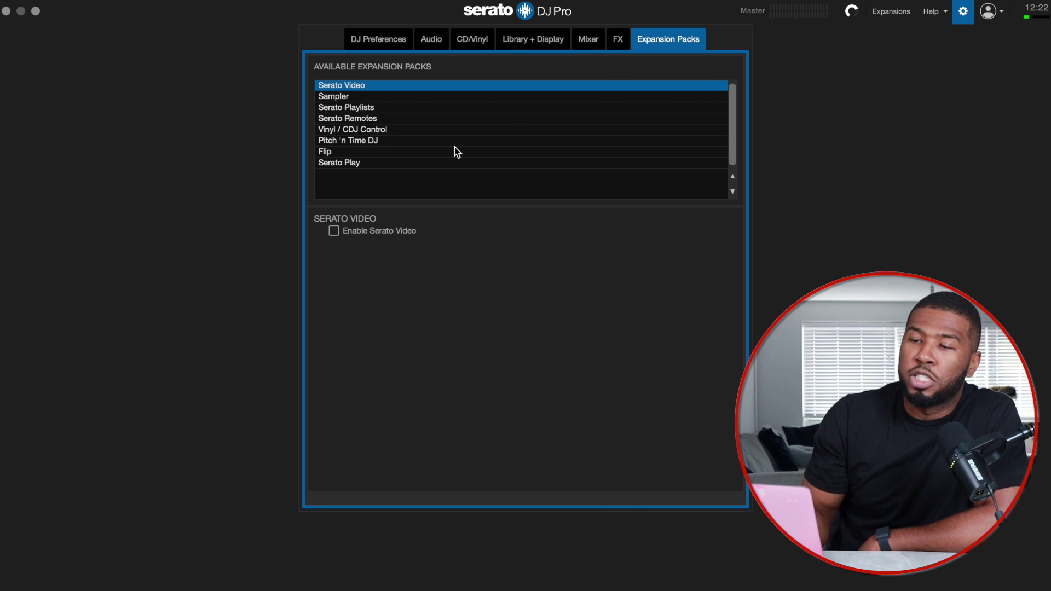
Check each pack in turn: Sampler, Playlists, Remotes, Vinyl / CDJ Control, Pitch 'n Time DJ, Flip, Serato Play.
click(341, 97)
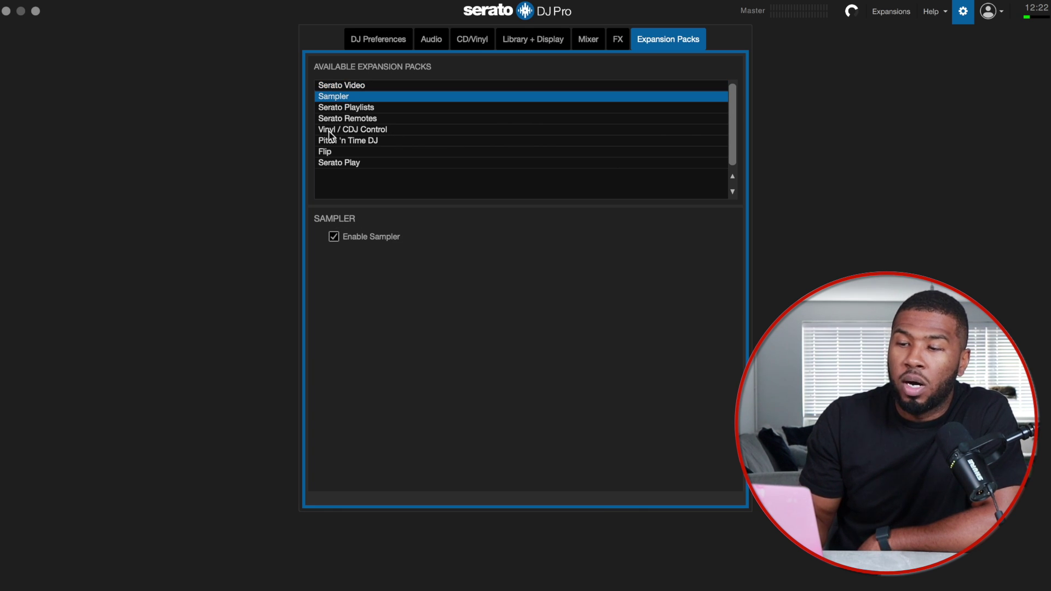
click(352, 108)
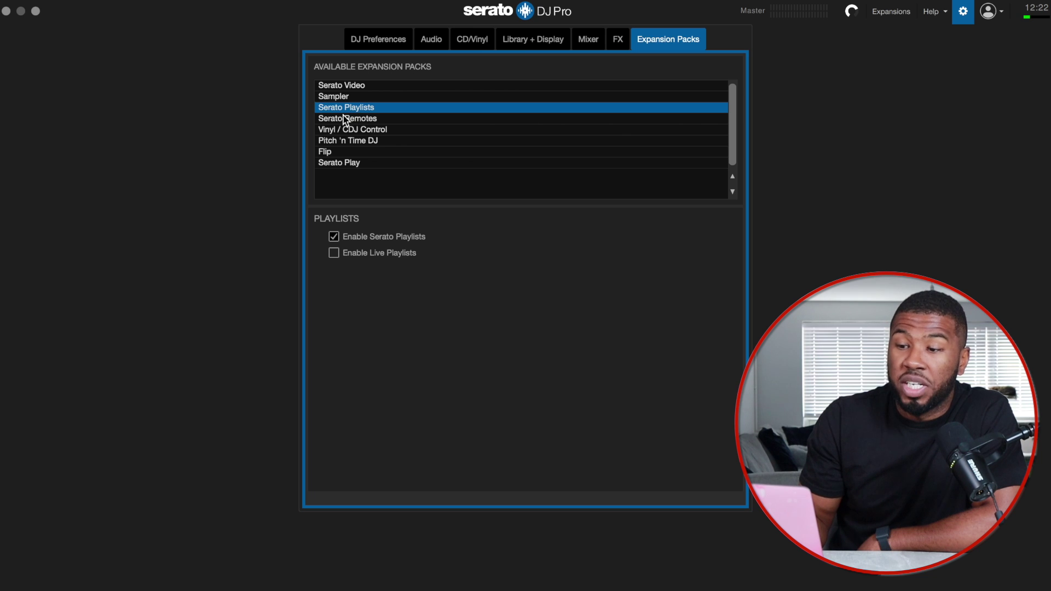
click(347, 119)
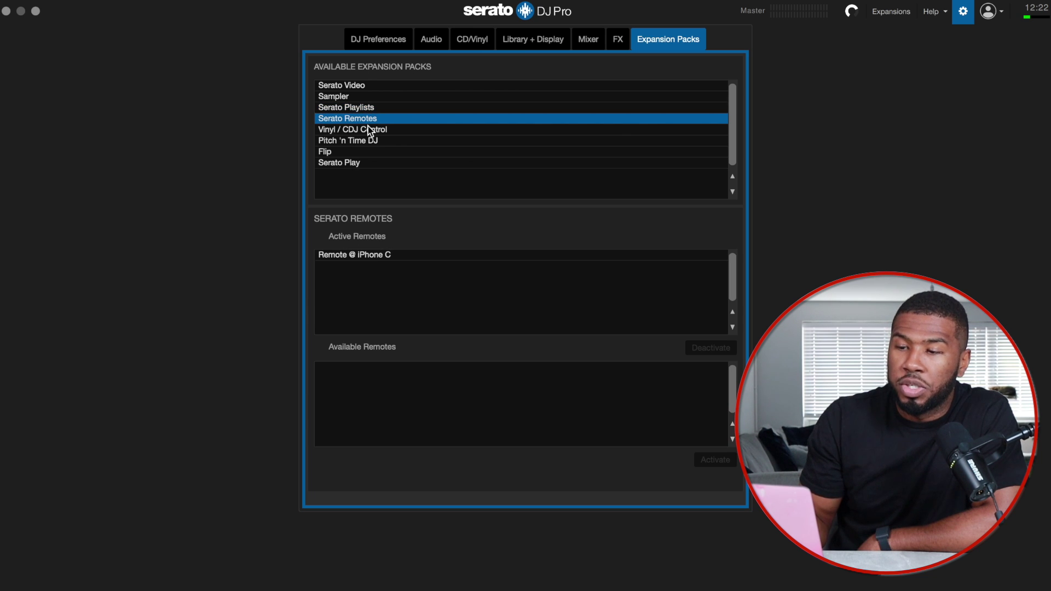
click(366, 131)
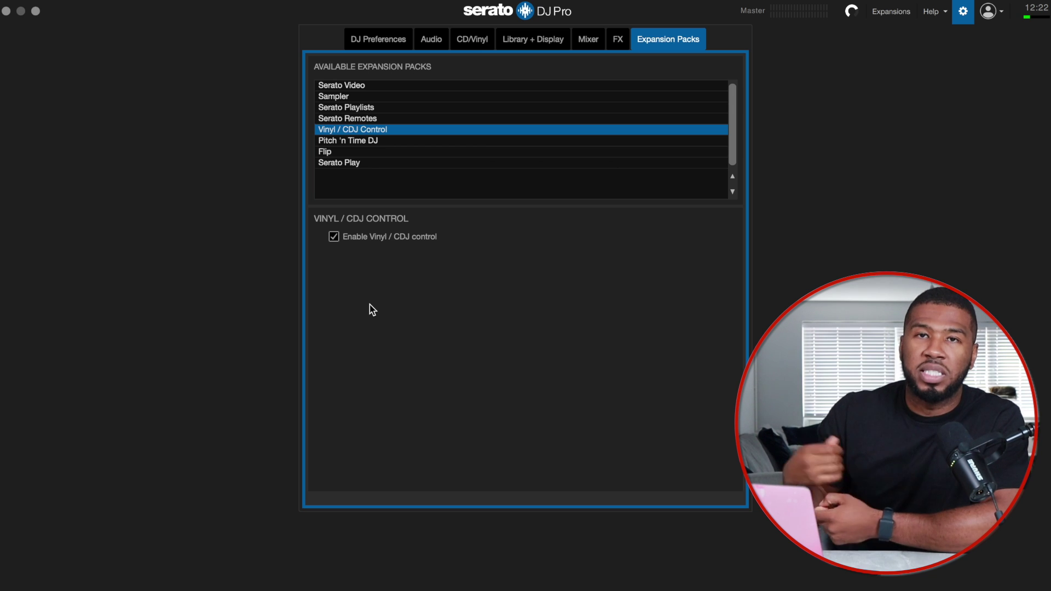
click(356, 141)
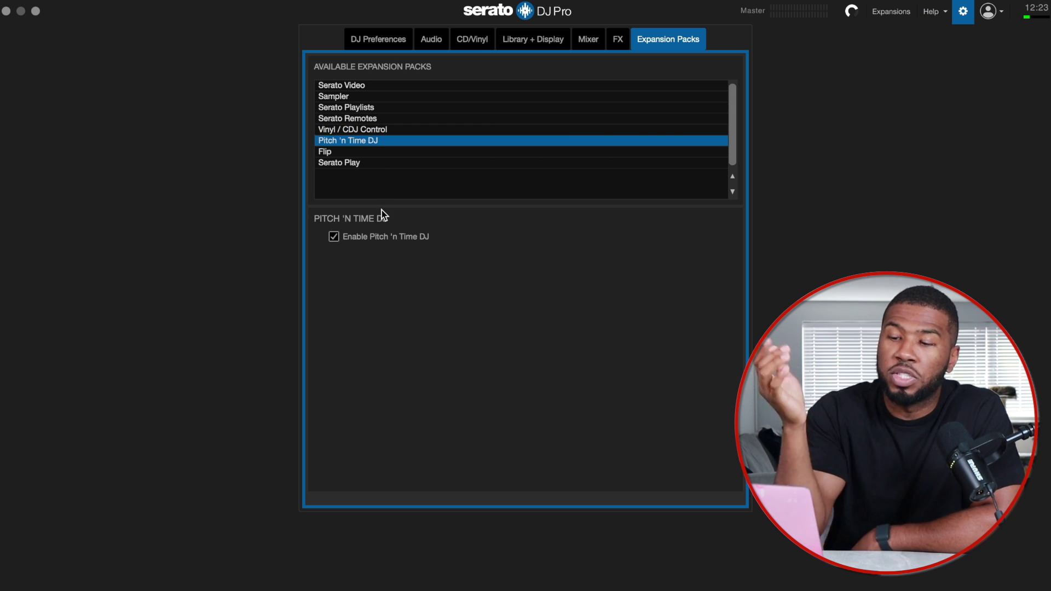
click(329, 153)
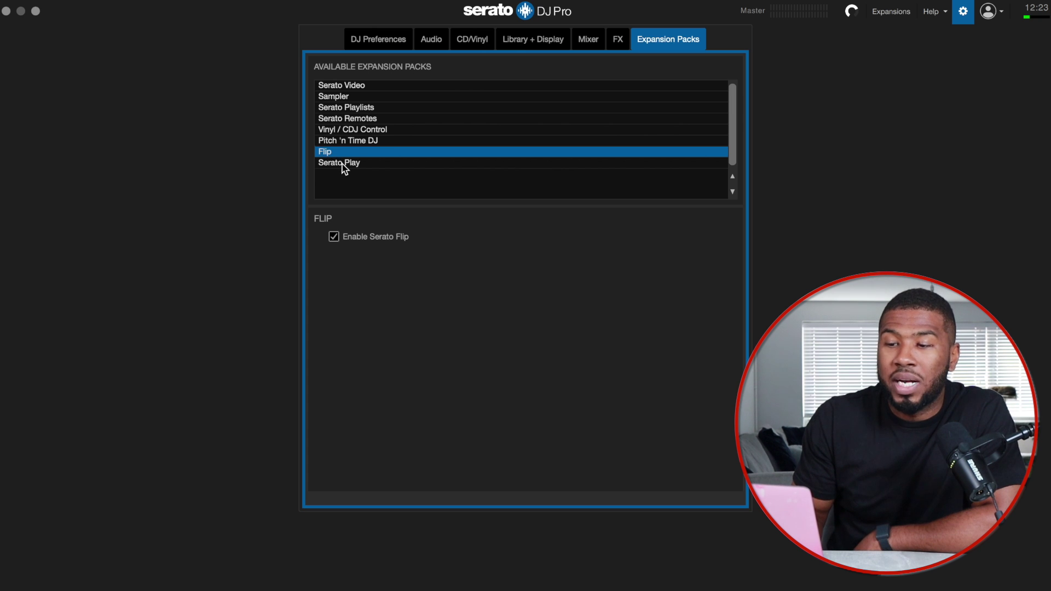
click(342, 164)
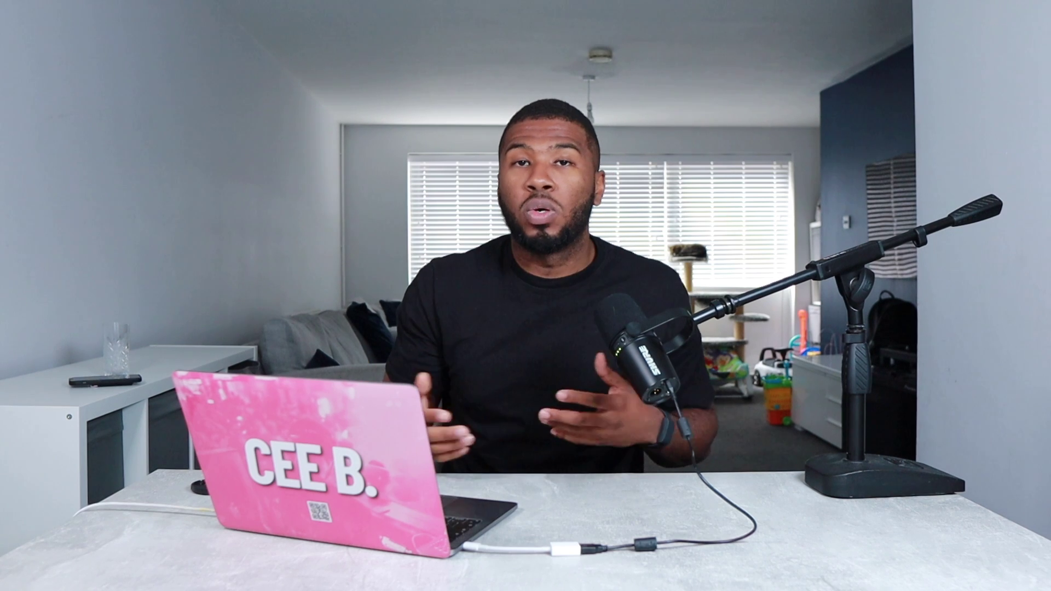